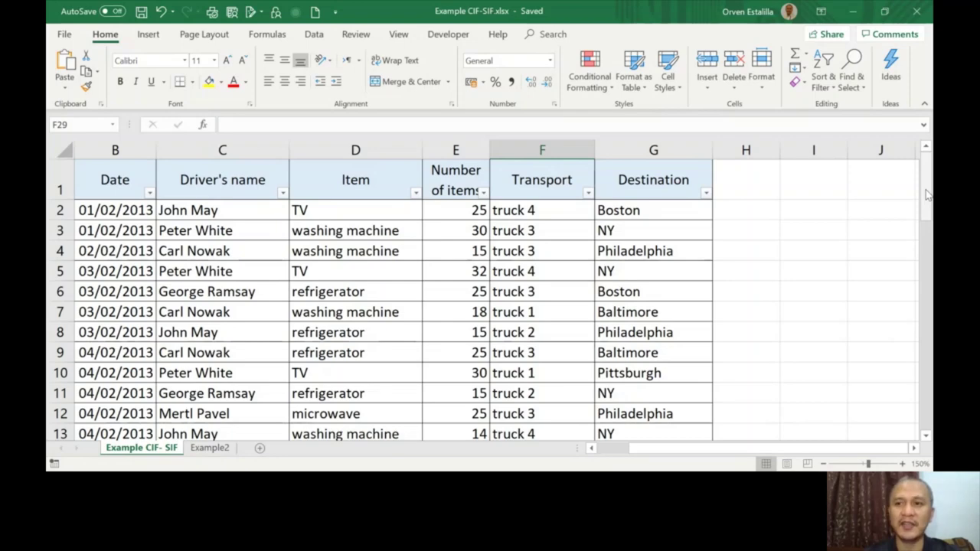
Step: Enter =COUNTIF(G2:G25,"Boston") in cell F29 to count the orders in Boston
drag(926, 194, 928, 314)
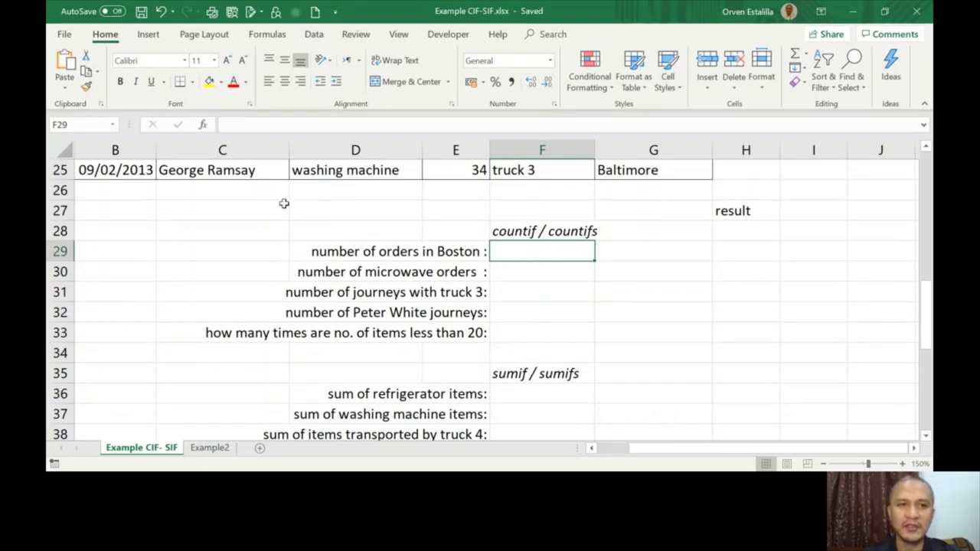
click(204, 127)
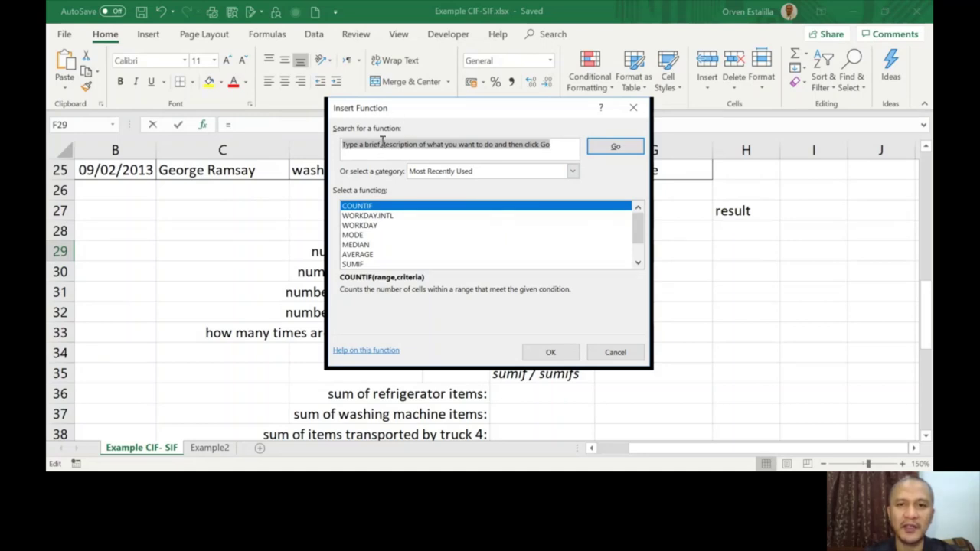
click(634, 110)
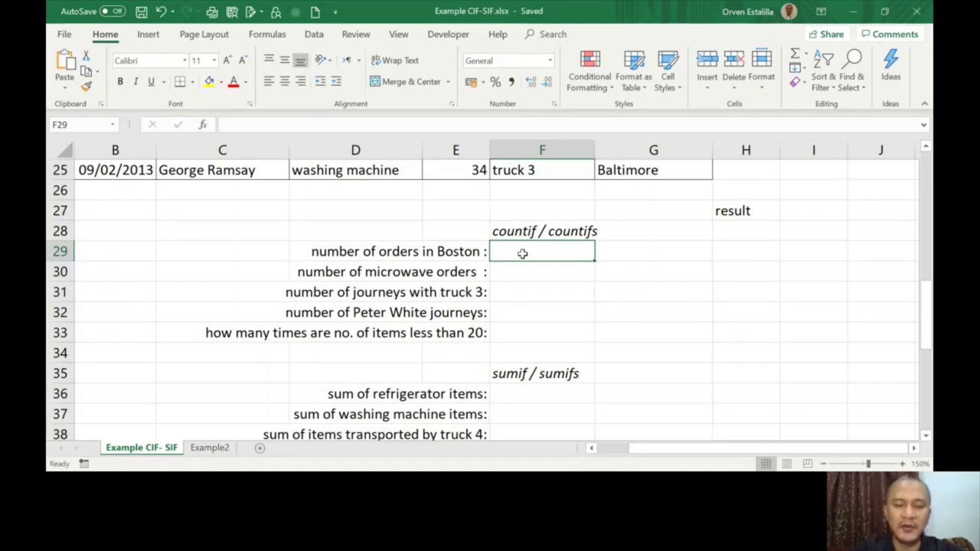
text(=)
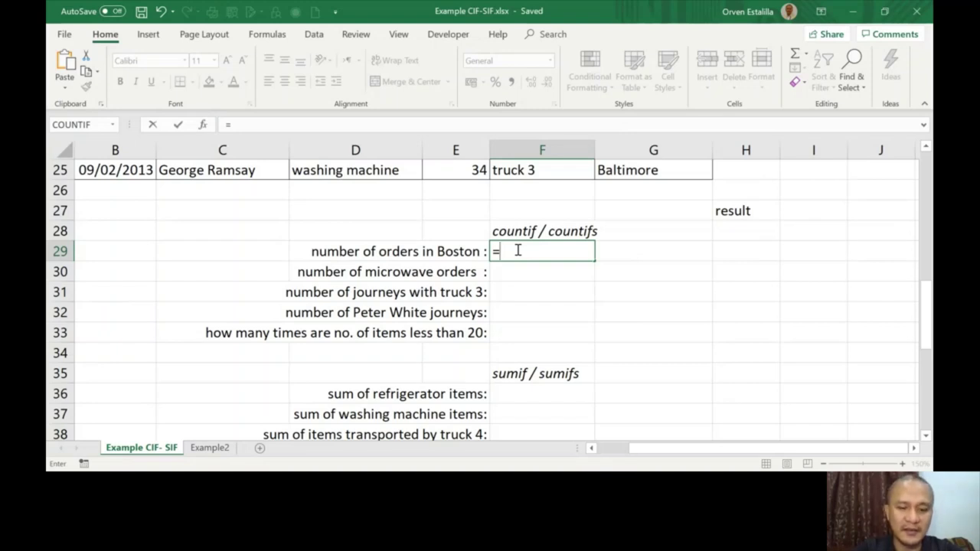
text(countif)
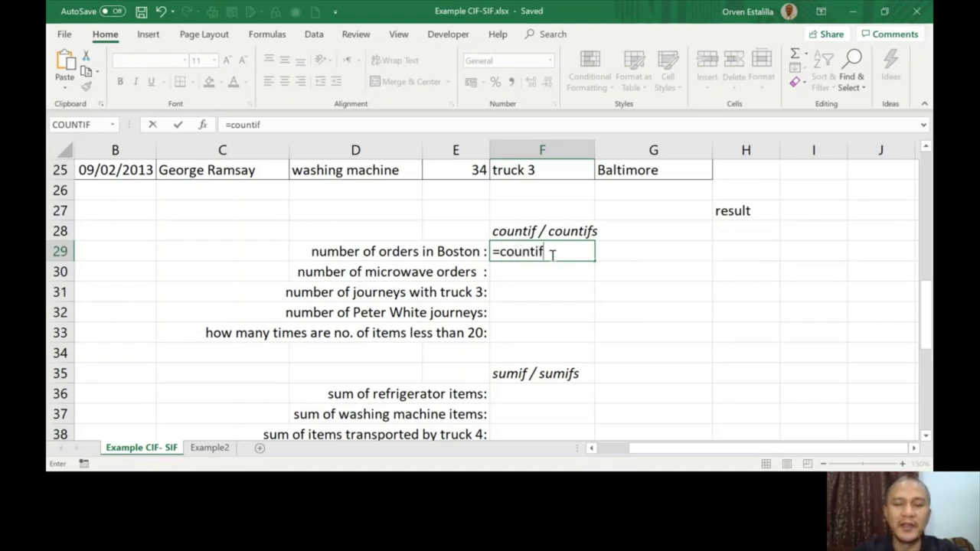
text(()
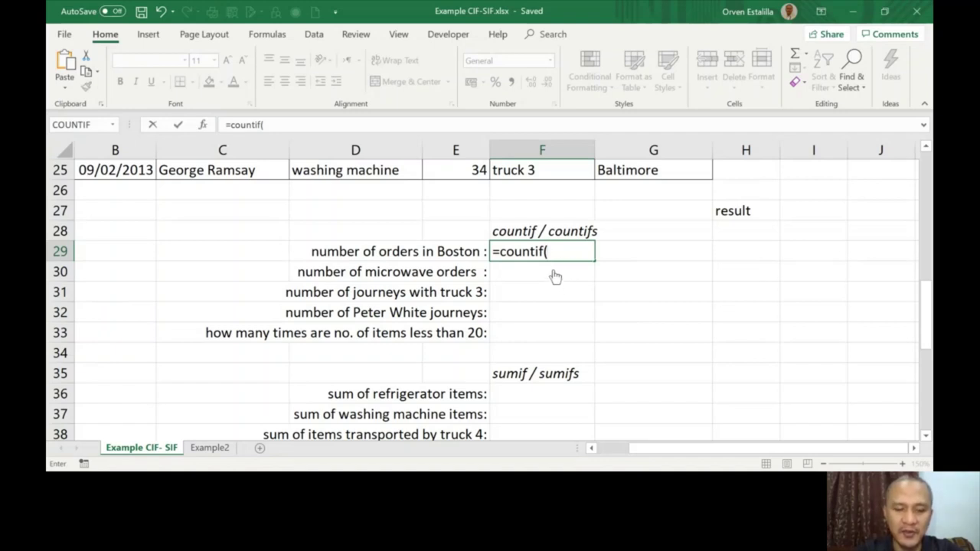
text(g2:)
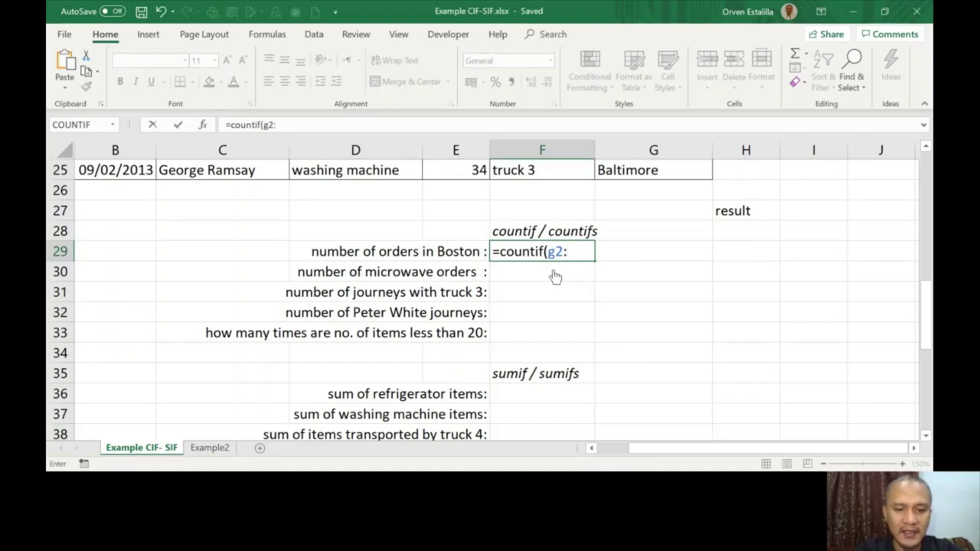
text(g25)
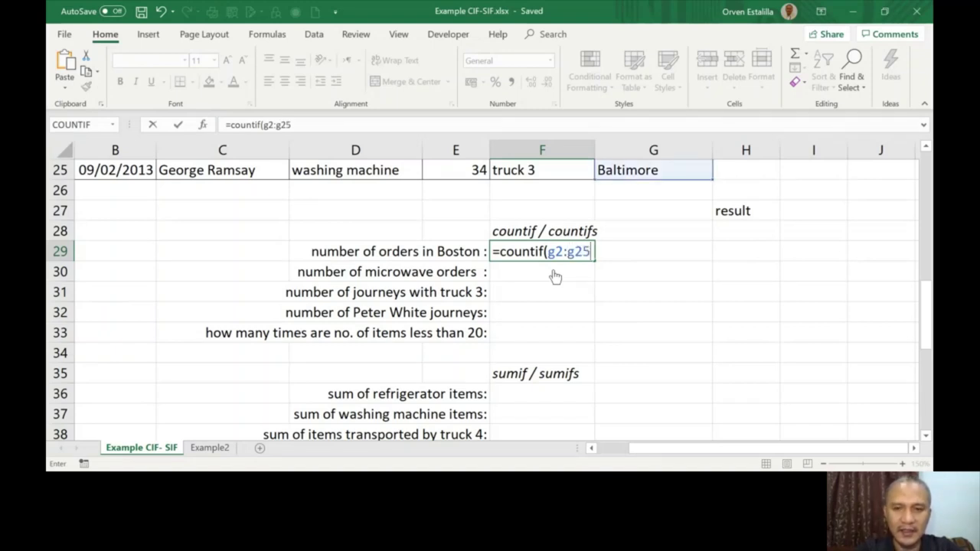
text(,)
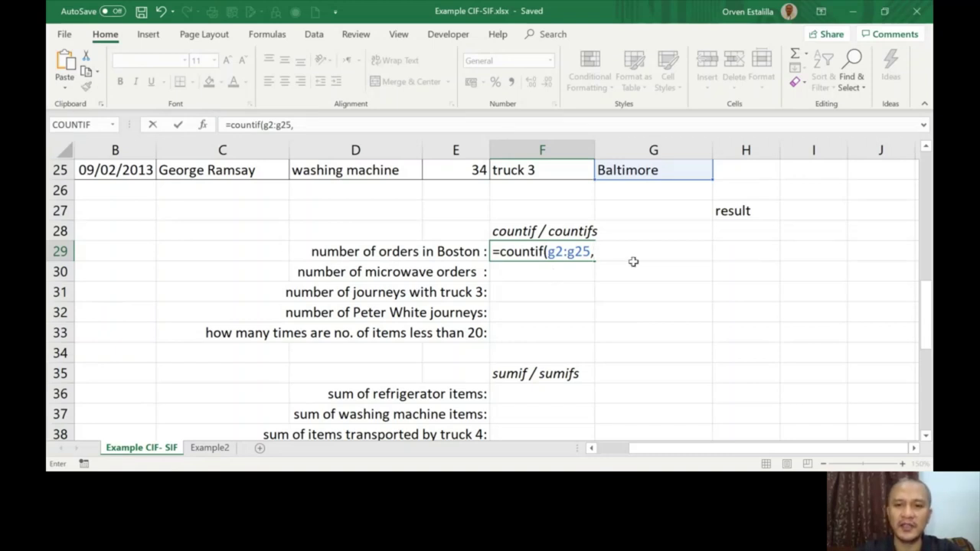
text("Boston)
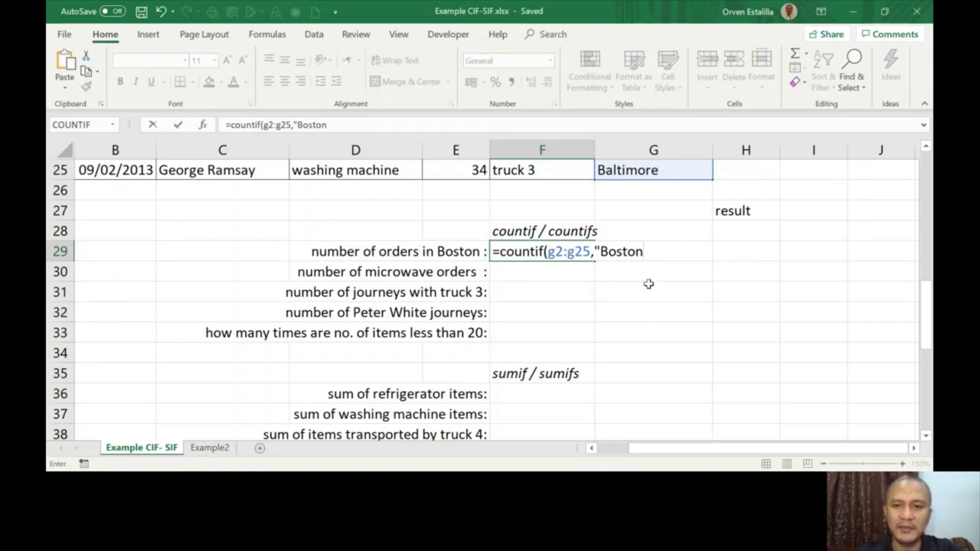
text("))
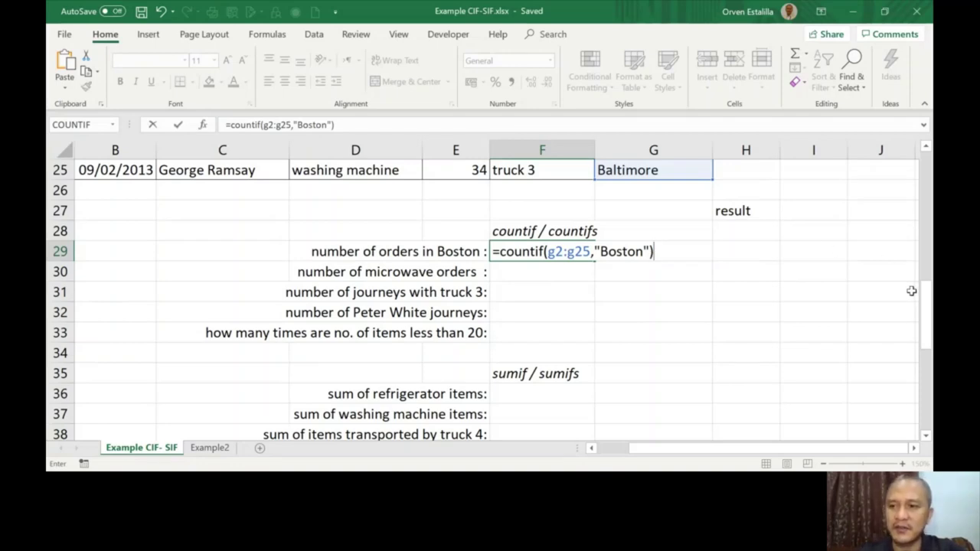
mouse_move(929, 303)
mouse_down()
mouse_move(929, 173)
mouse_move(927, 299)
mouse_up()
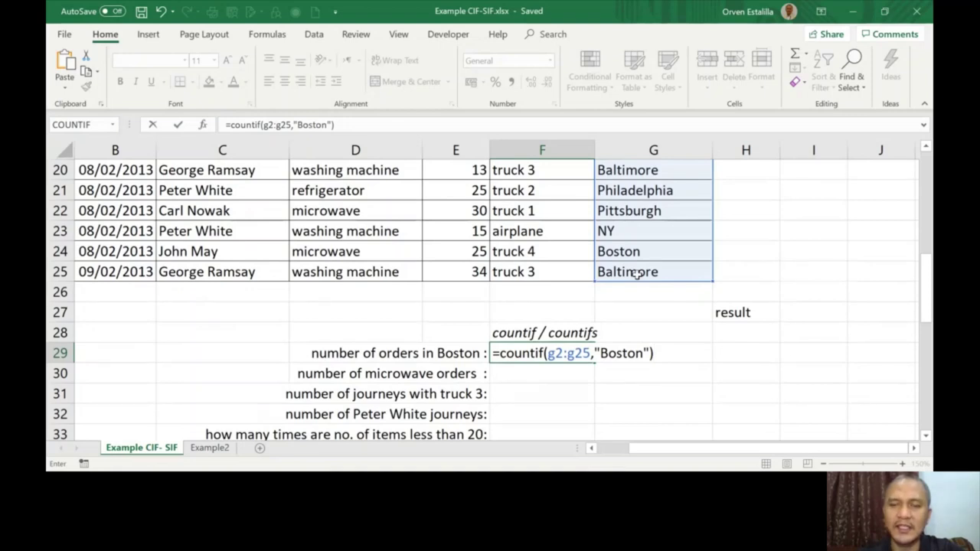
drag(928, 284, 931, 310)
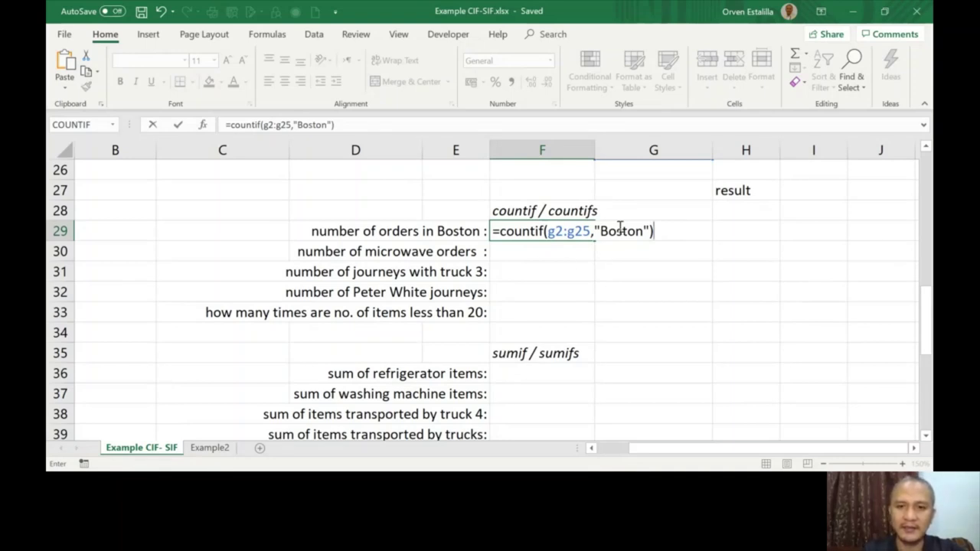
key(Return)
click(568, 229)
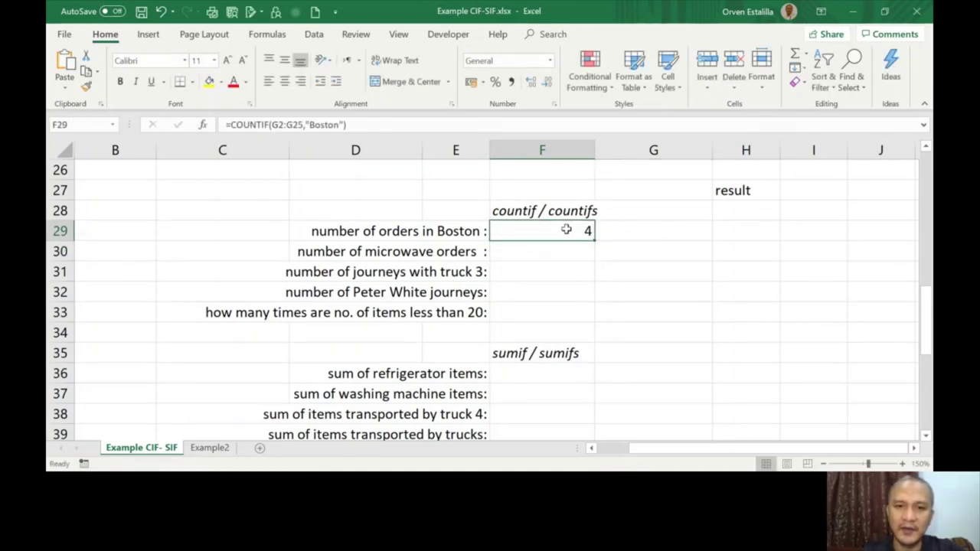
Step: Select result cell F33 beside the question on how many times the number of items is less than 20
click(552, 248)
click(550, 273)
click(547, 295)
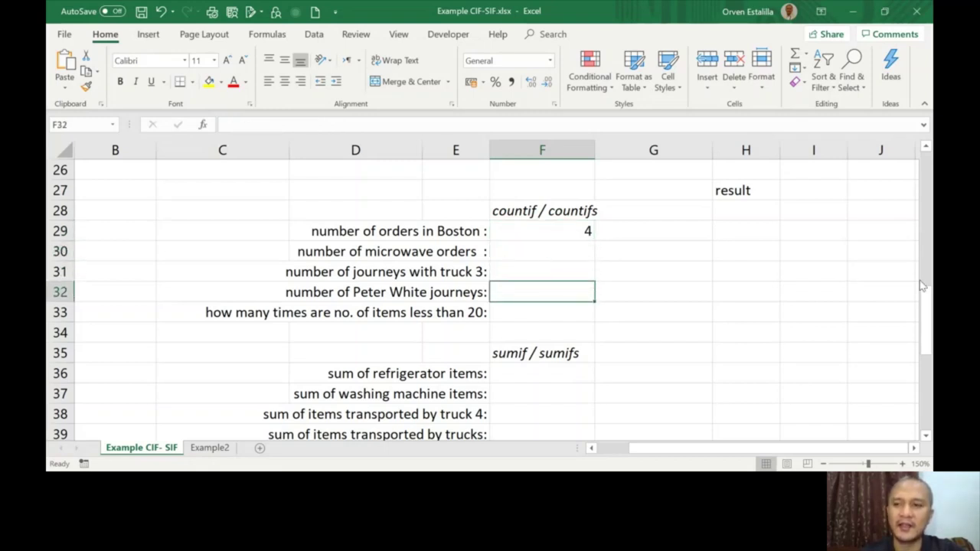
drag(931, 300, 930, 305)
click(511, 292)
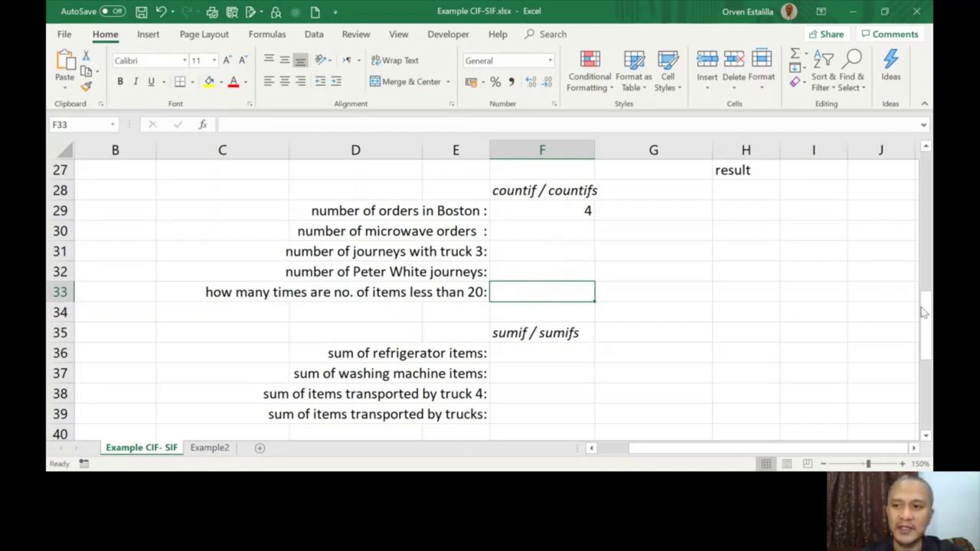
Step: Filter the Number of items column to show only rows with values less than 20
drag(931, 312, 931, 161)
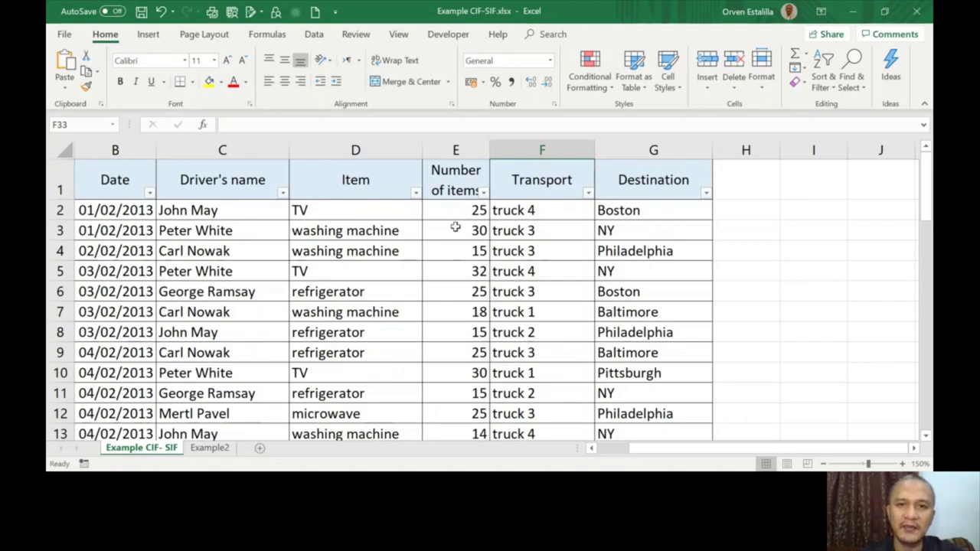
click(482, 194)
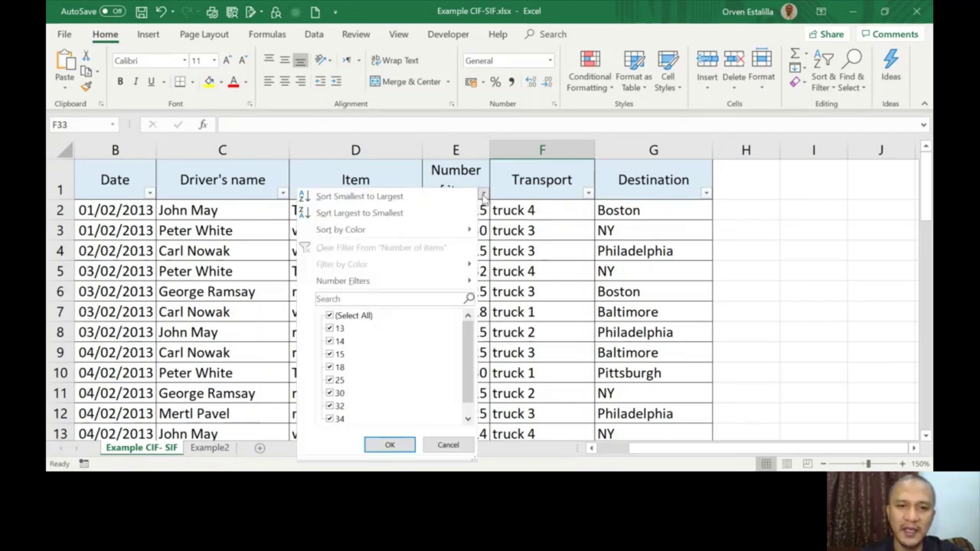
mouse_move(452, 277)
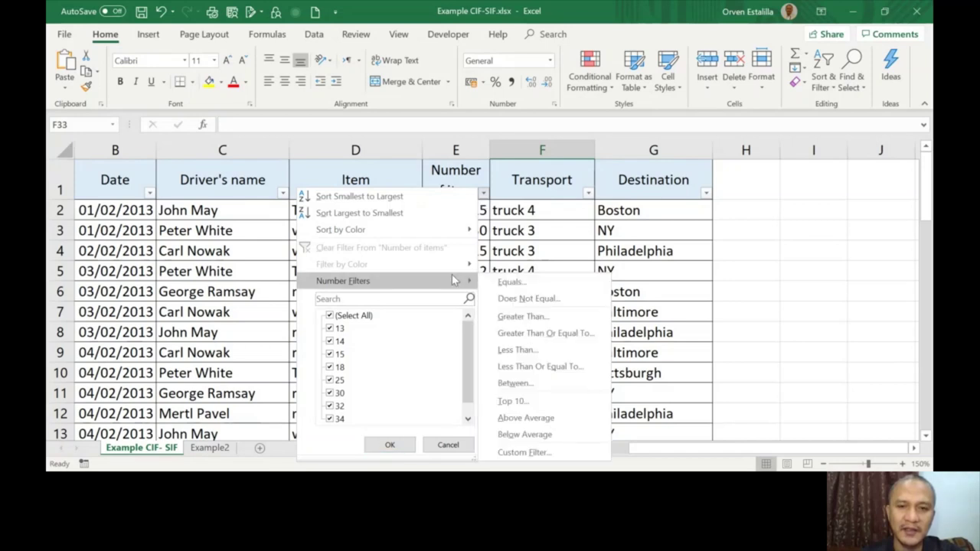
click(517, 350)
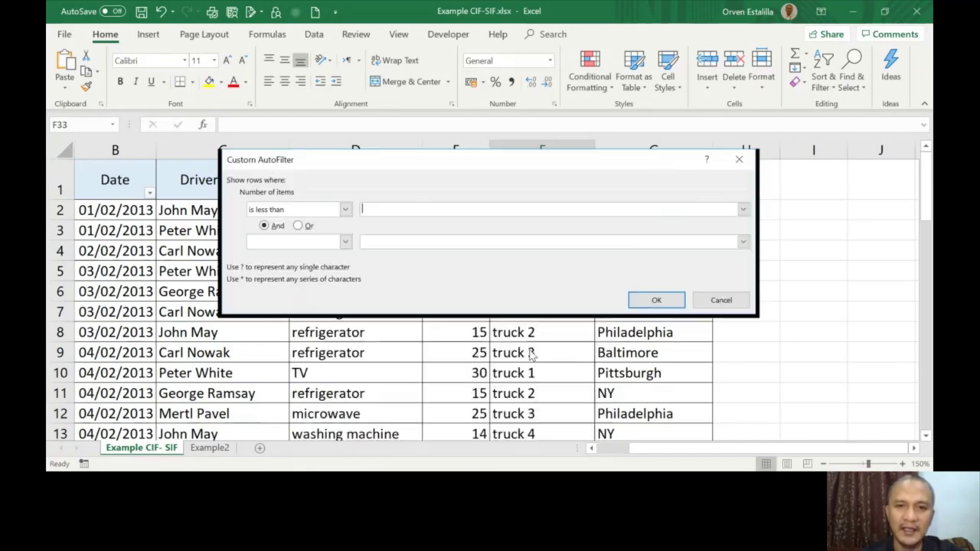
text(20)
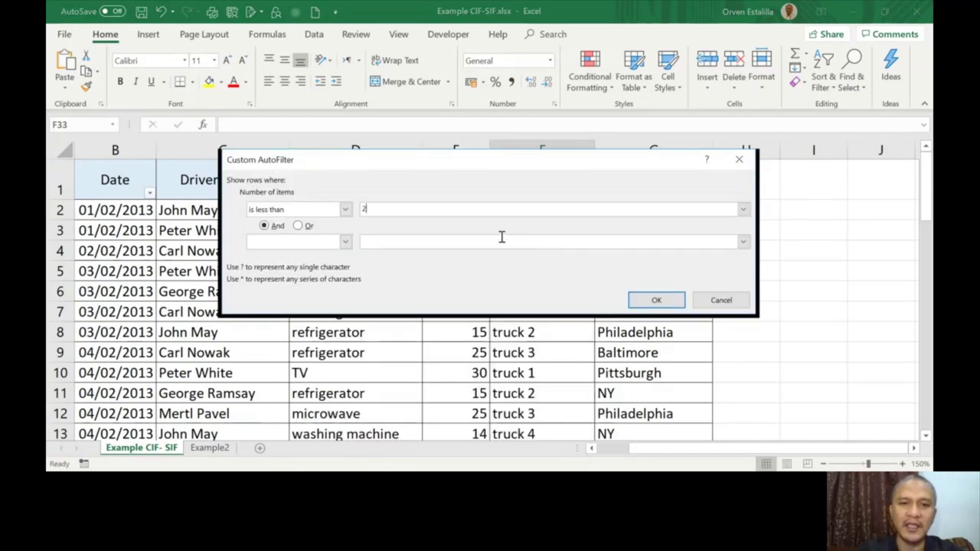
click(654, 300)
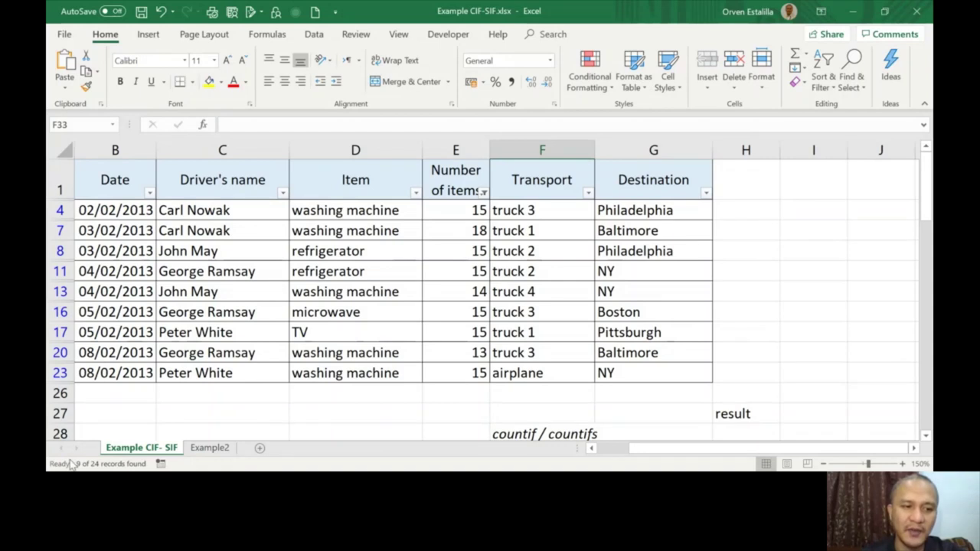
Step: Restore all values in the Number of items filter so every row is shown
click(483, 192)
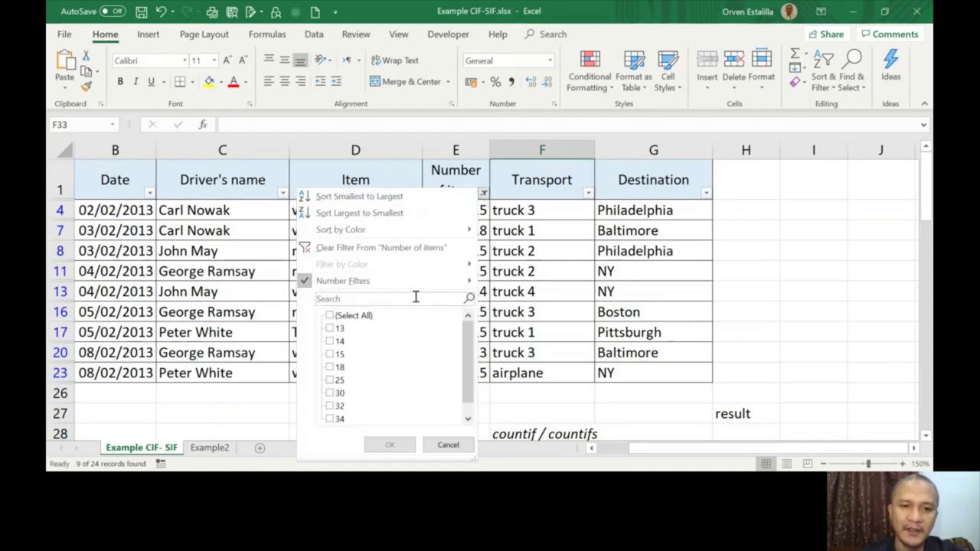
click(331, 315)
click(389, 445)
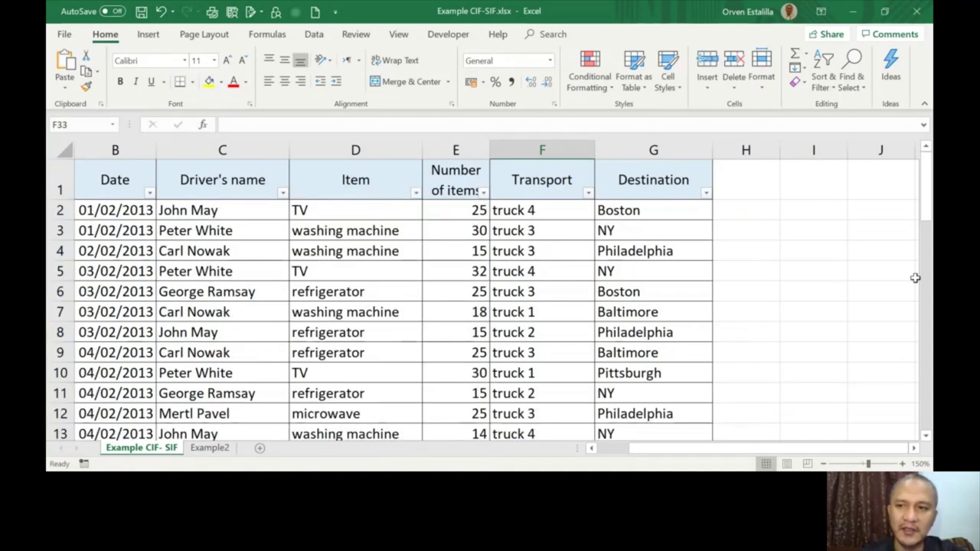
Step: Enter =COUNTIF(E2:E25,"<20") in cell F33 to count the entries with fewer than 20 items
drag(925, 166, 926, 304)
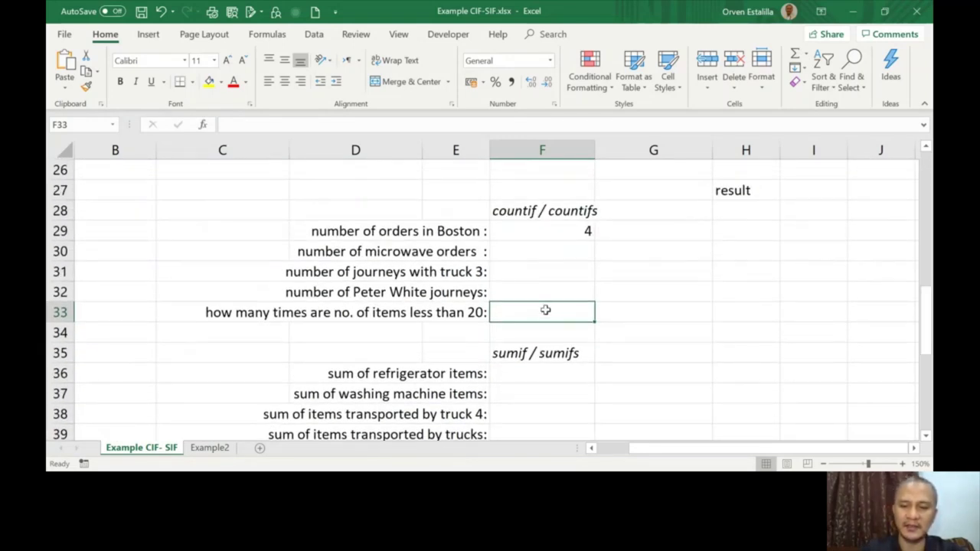
text(=count)
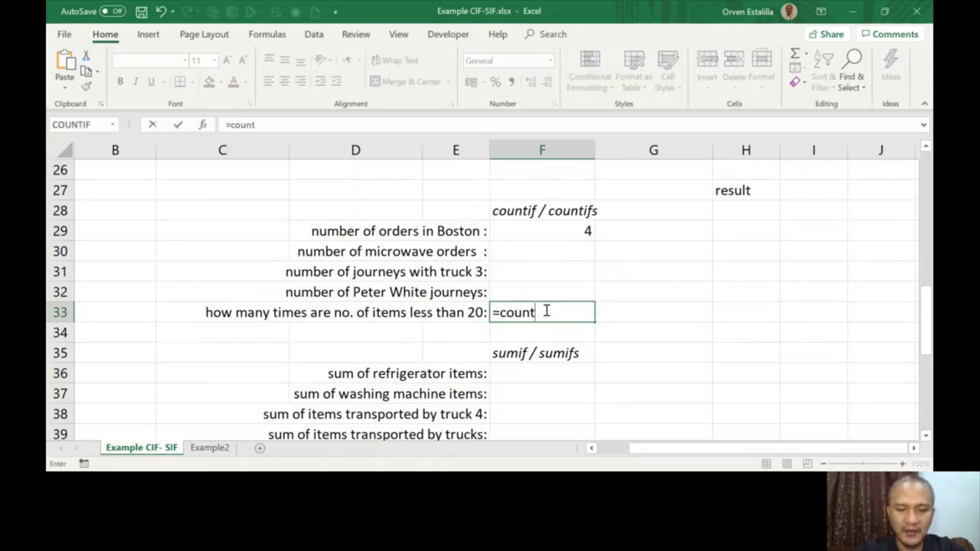
text(if(e2:)
scroll(528, 299, up, 1)
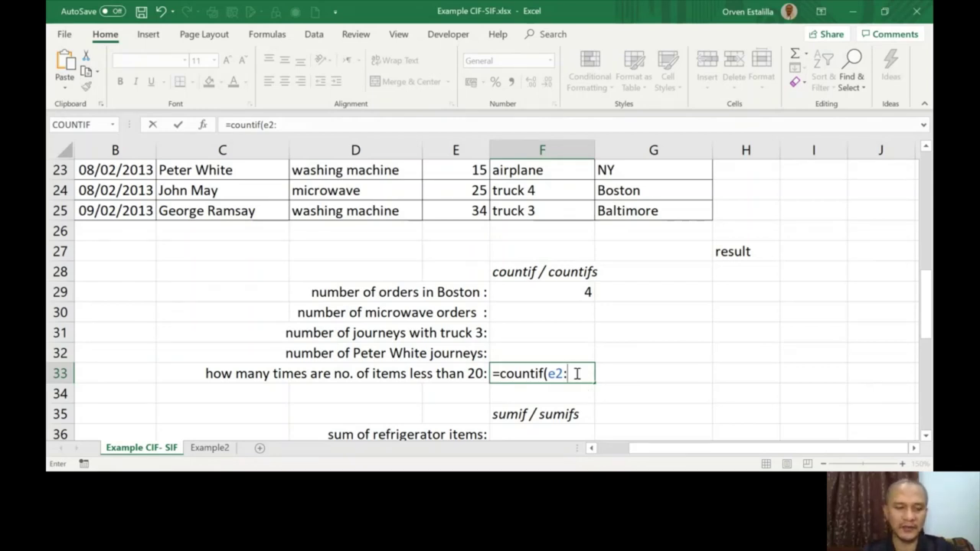
text(e)
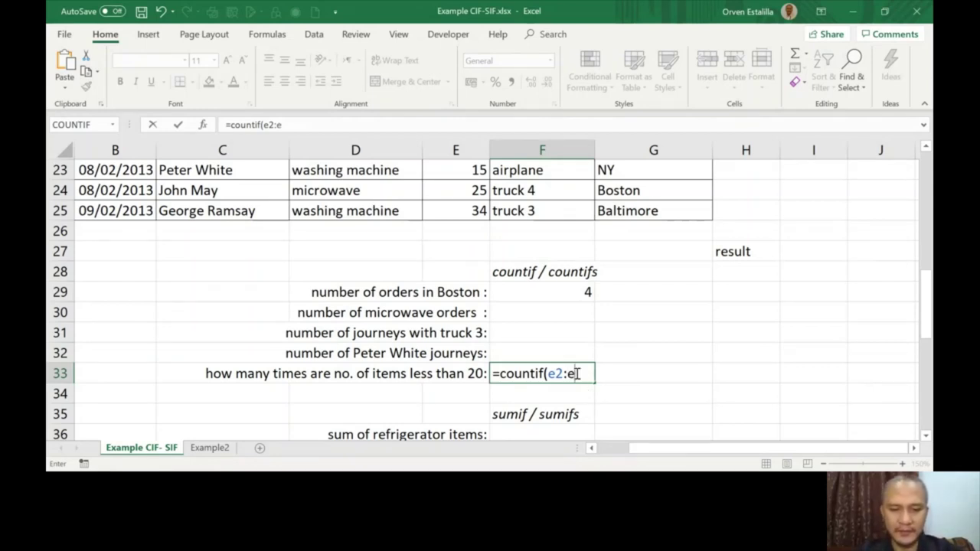
text(25,"<)
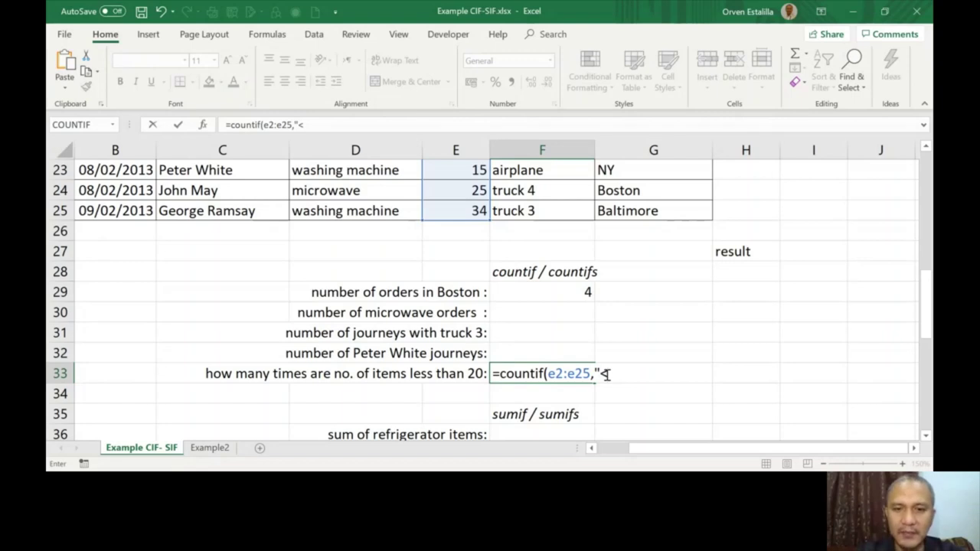
text(20)
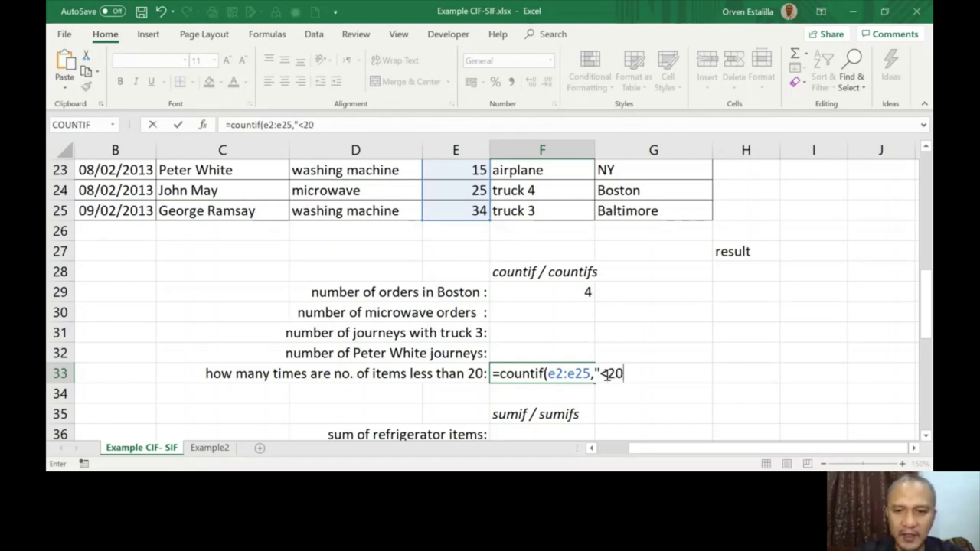
text("))
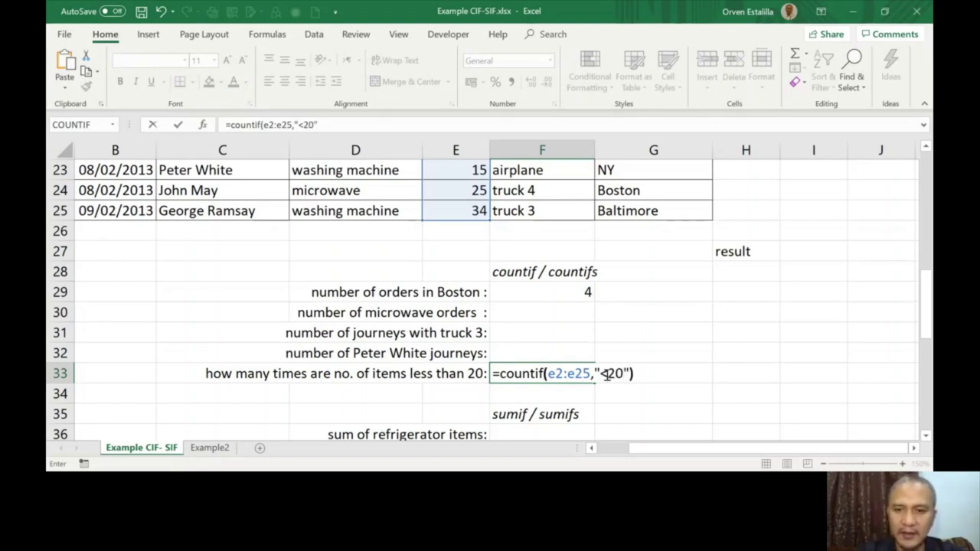
key(Return)
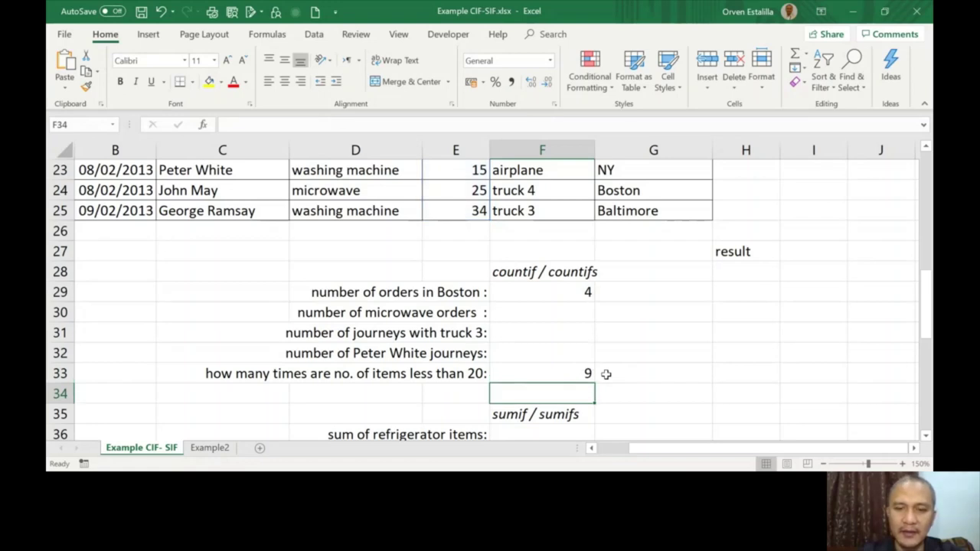
Step: Review the COUNTIF formula in cell F33, examining how the quotation marks and less-than sign form its criterion
click(564, 368)
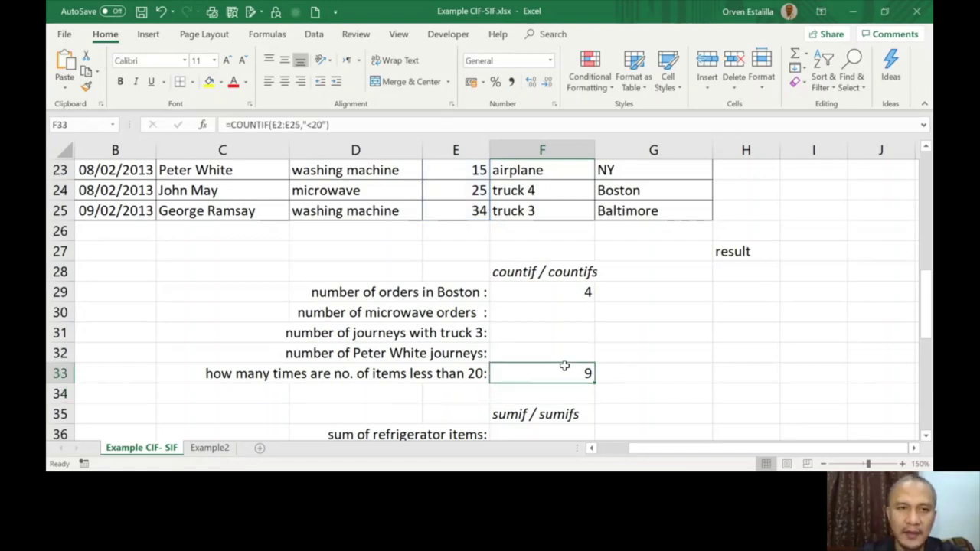
click(306, 124)
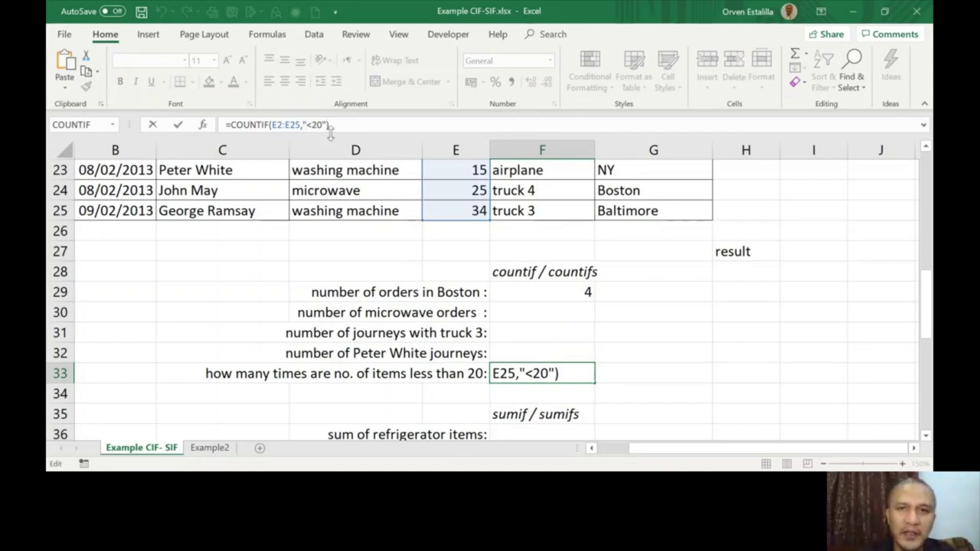
click(553, 372)
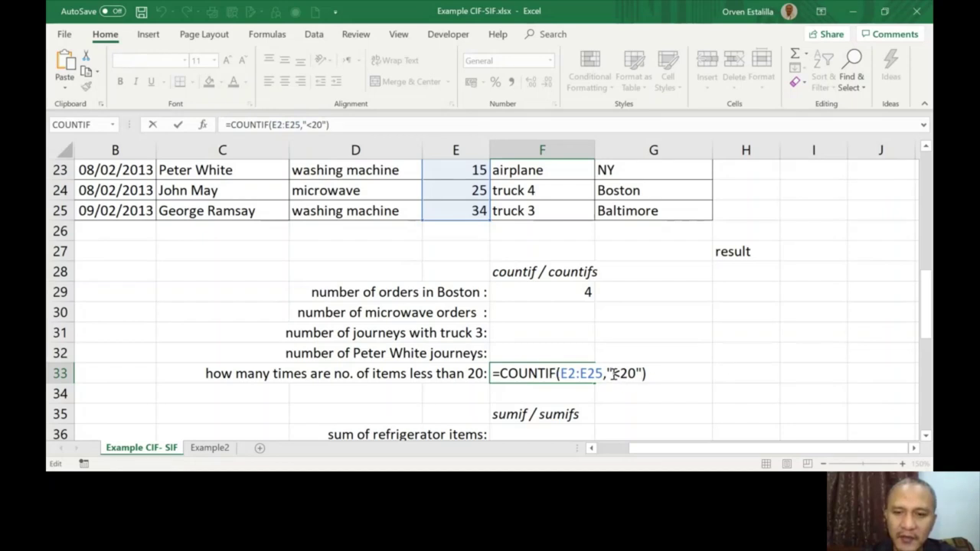
drag(610, 373, 604, 372)
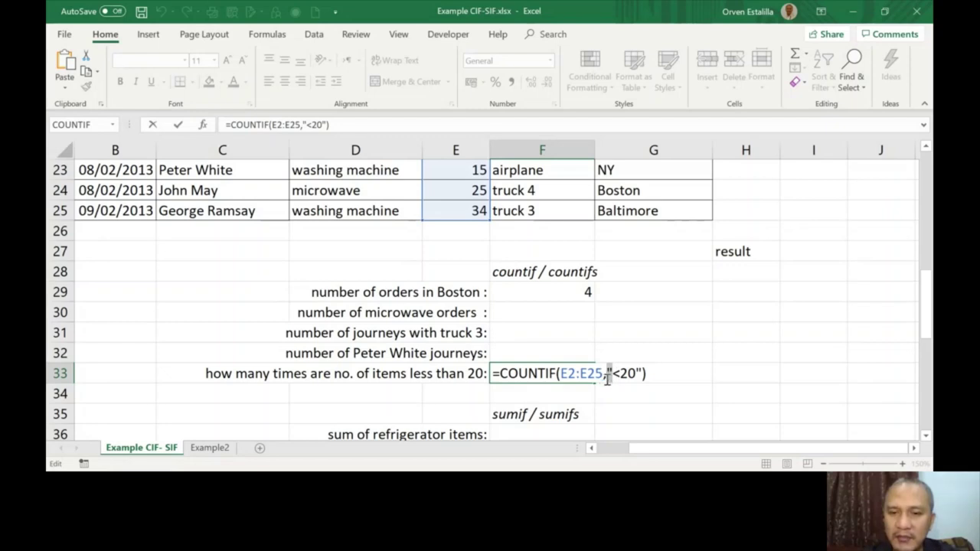
drag(619, 374, 613, 374)
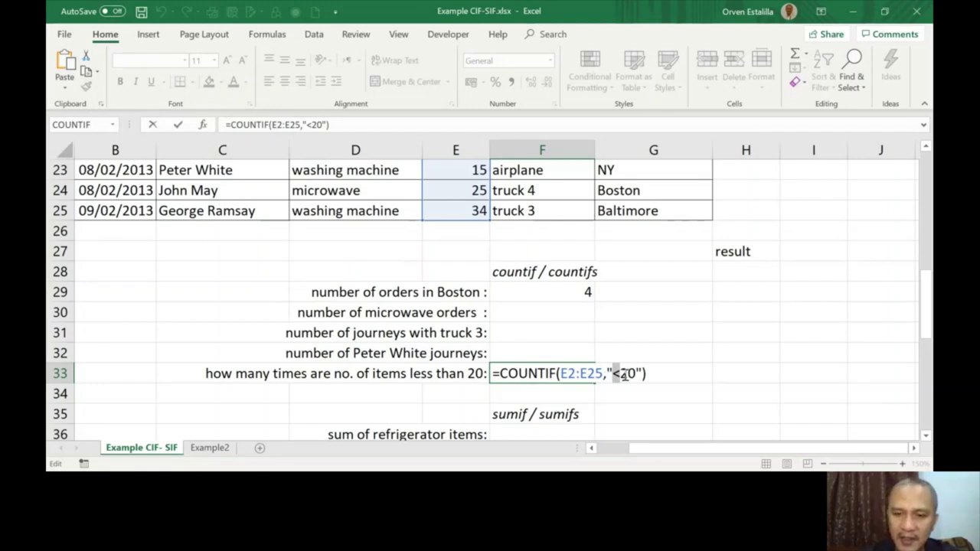
key(Return)
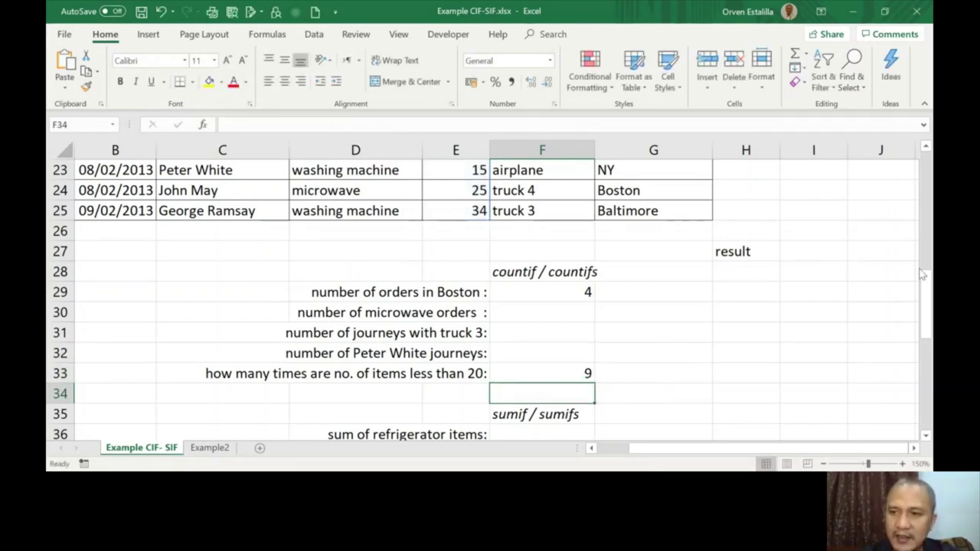
Step: Locate result cell F36 for the sum of refrigerator items and examine the first quantities in the Number of items column
drag(923, 274, 925, 304)
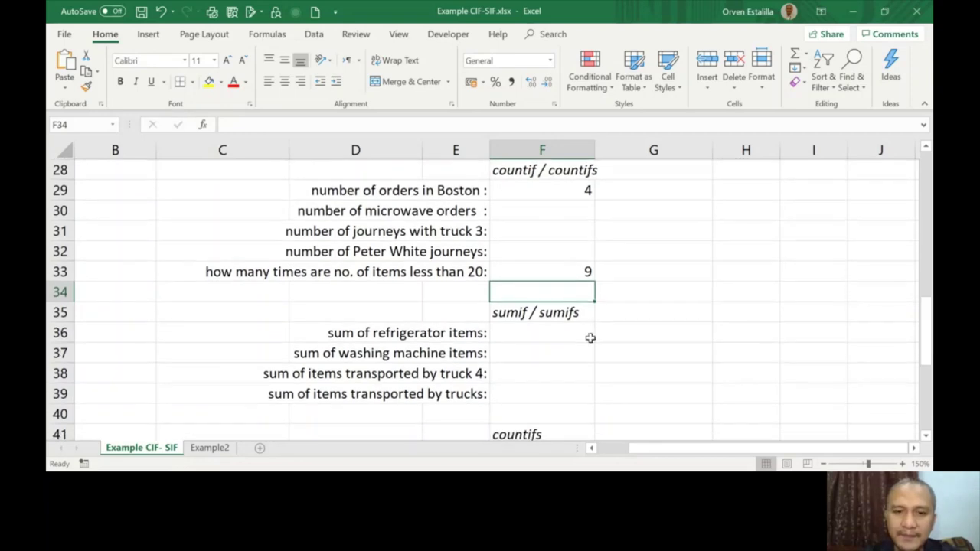
click(536, 328)
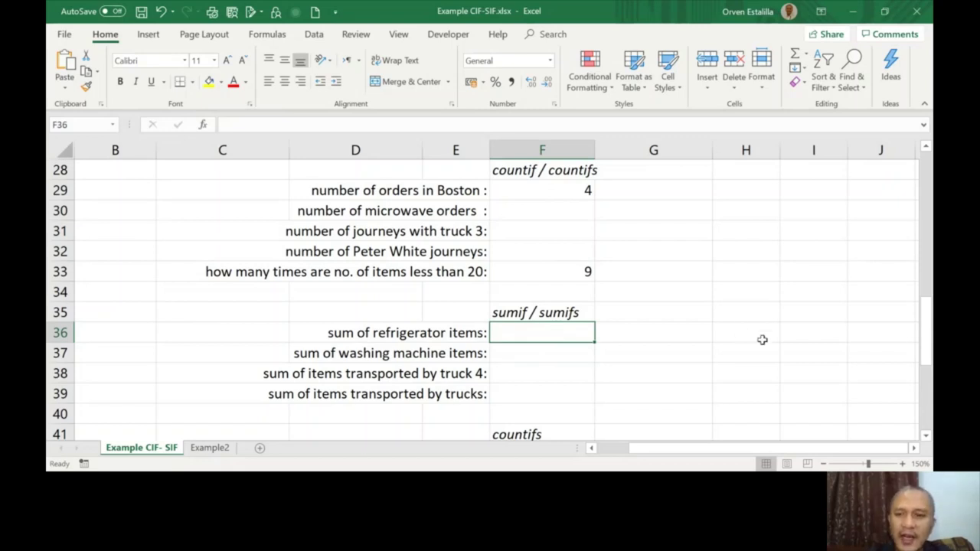
drag(927, 329, 928, 179)
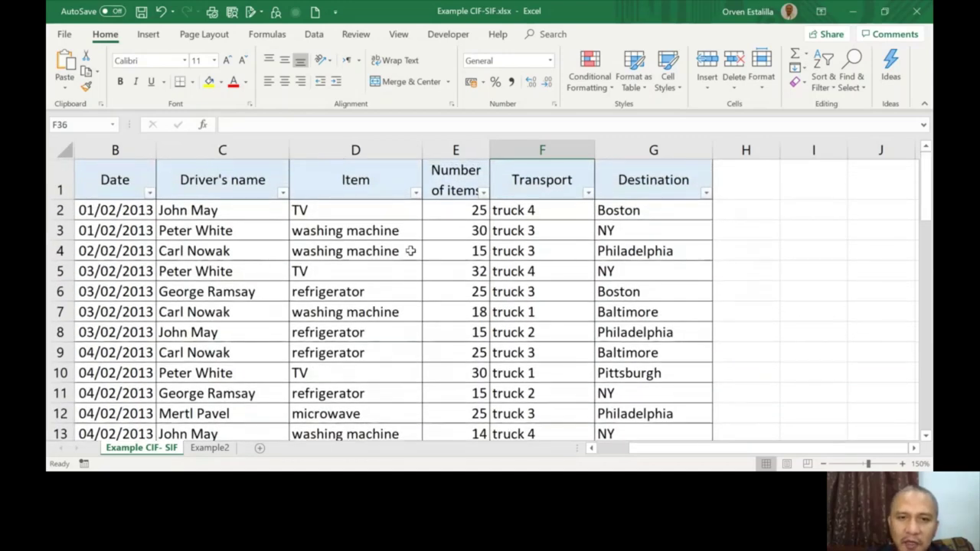
click(456, 213)
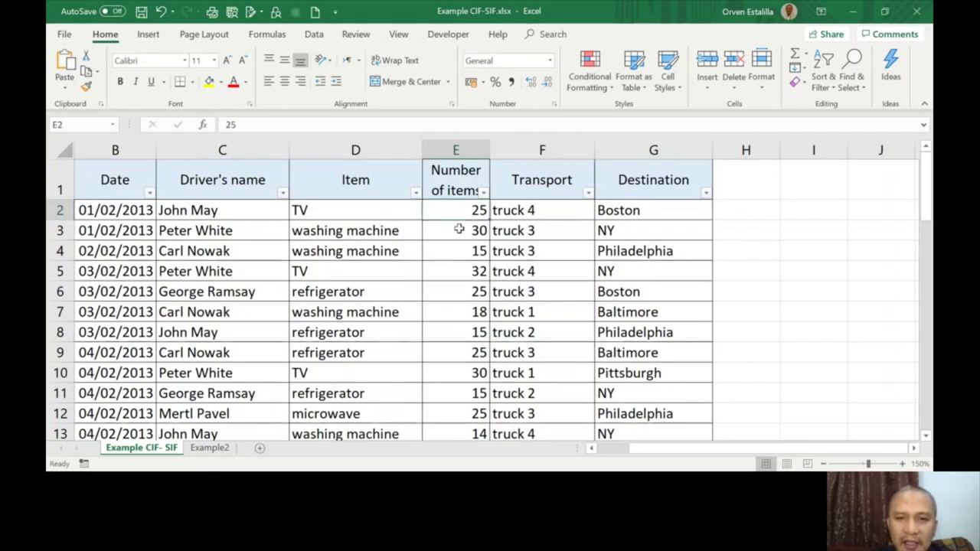
click(457, 230)
click(459, 246)
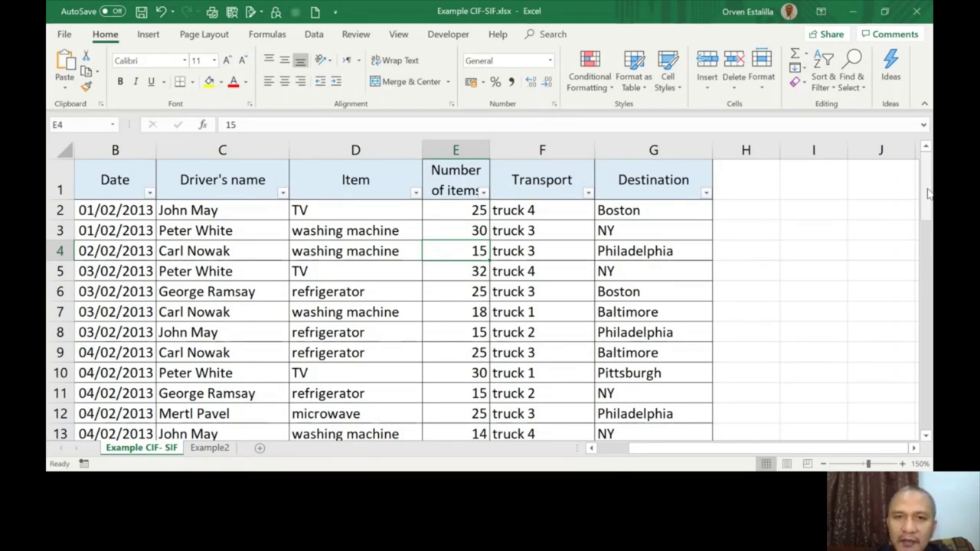
mouse_move(928, 193)
mouse_down()
mouse_move(928, 331)
mouse_move(926, 180)
mouse_up()
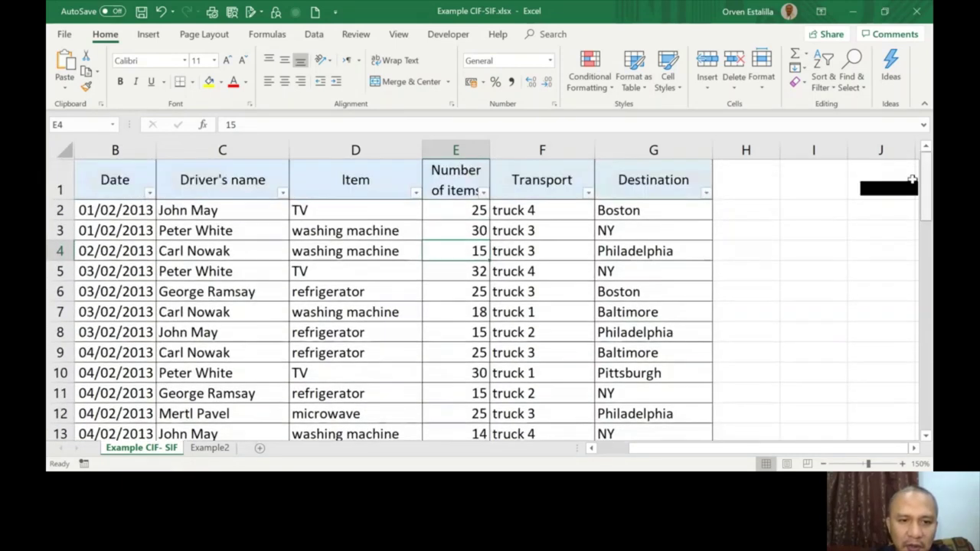
Step: Examine the refrigerator entries in the Item column together with their quantities in the Number of items column
click(378, 335)
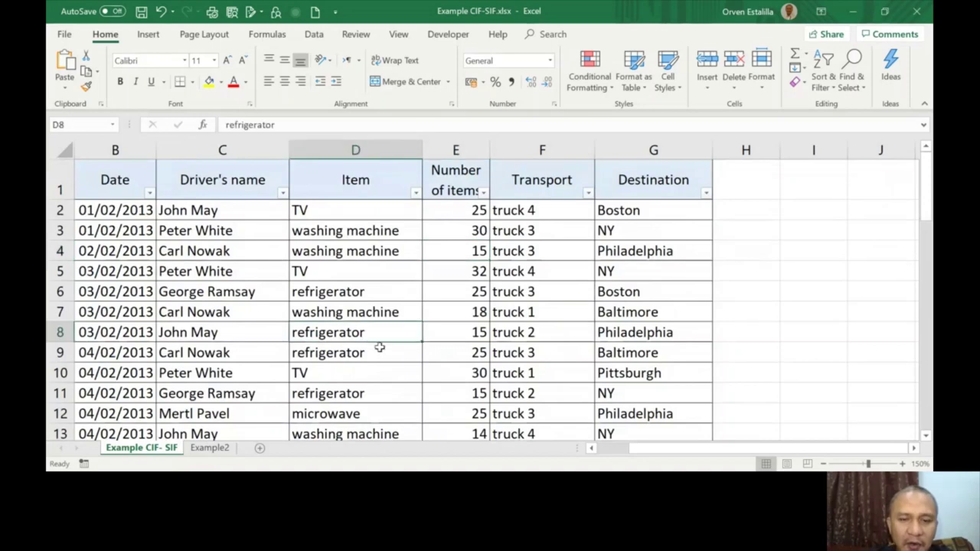
drag(422, 337, 390, 332)
click(444, 330)
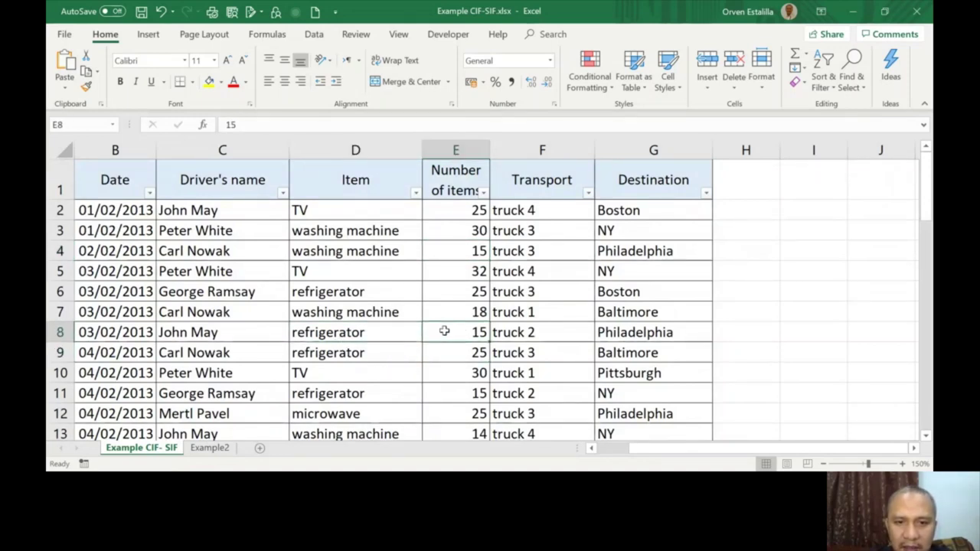
click(378, 295)
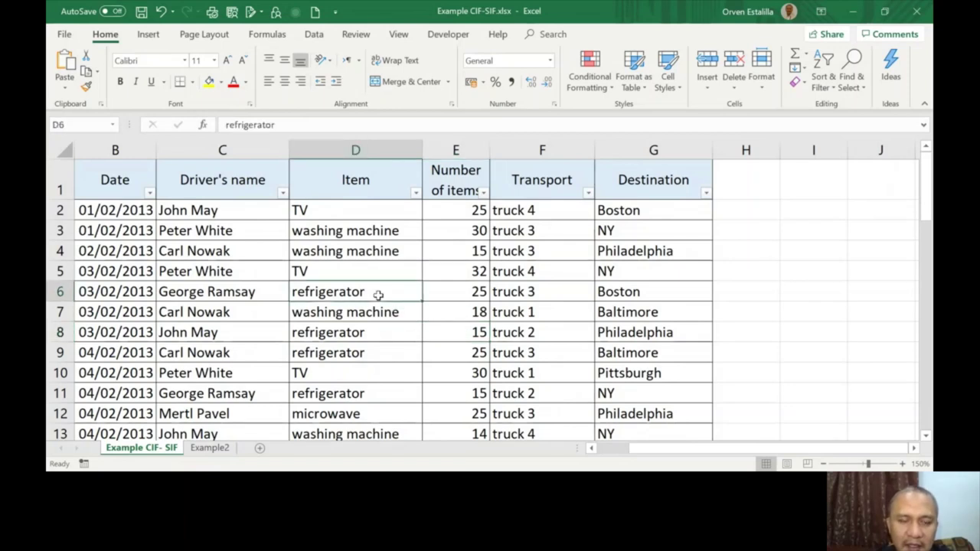
click(462, 296)
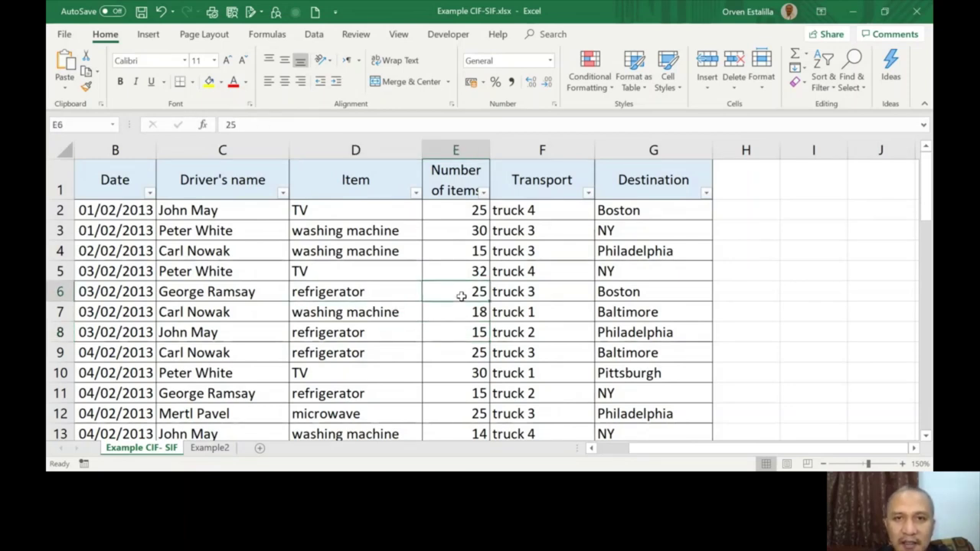
click(364, 295)
mouse_move(449, 291)
mouse_down()
mouse_move(387, 291)
mouse_move(464, 292)
mouse_up()
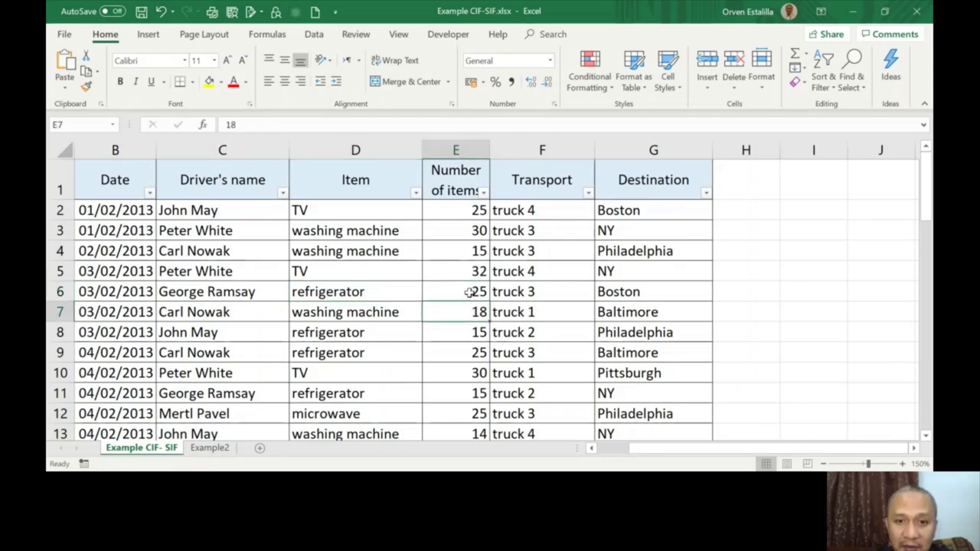
Step: Filter the Item column to show only the refrigerator rows
click(415, 193)
click(262, 317)
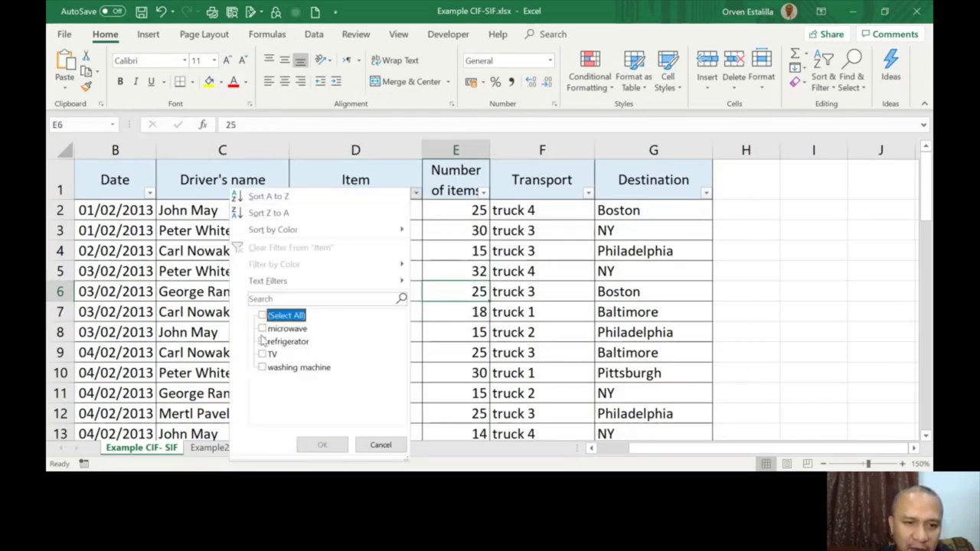
click(262, 342)
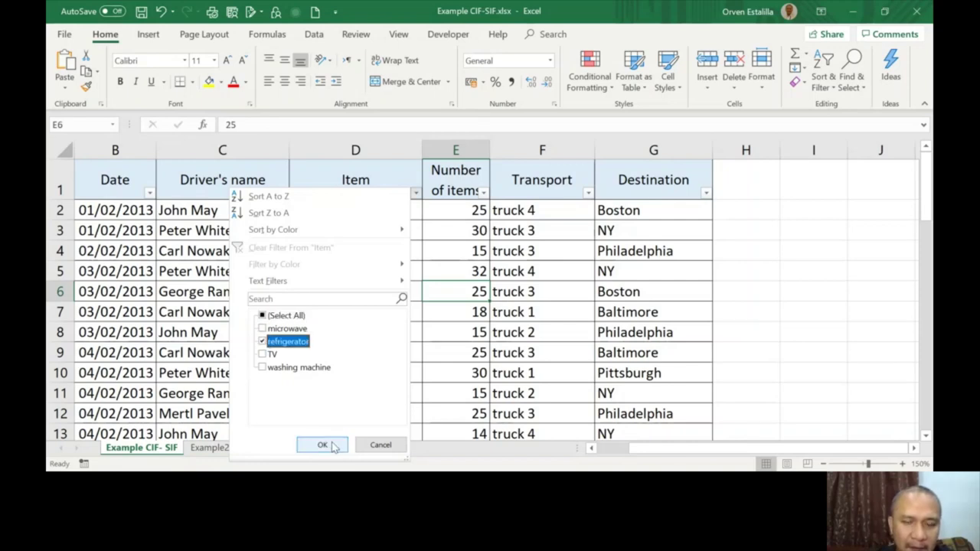
click(322, 445)
Step: Go through the Number of items values of the filtered refrigerator rows one by one
drag(459, 205, 459, 294)
click(456, 230)
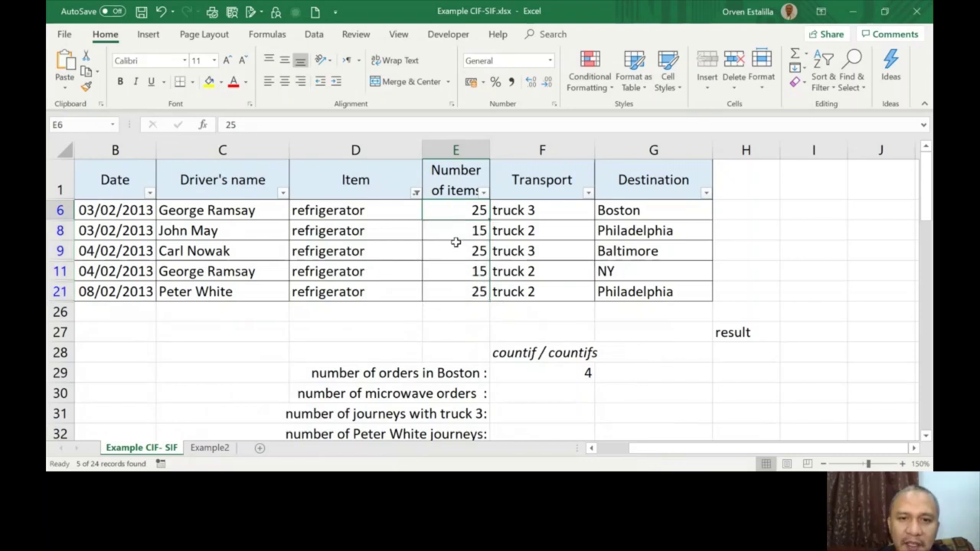
click(455, 257)
click(455, 273)
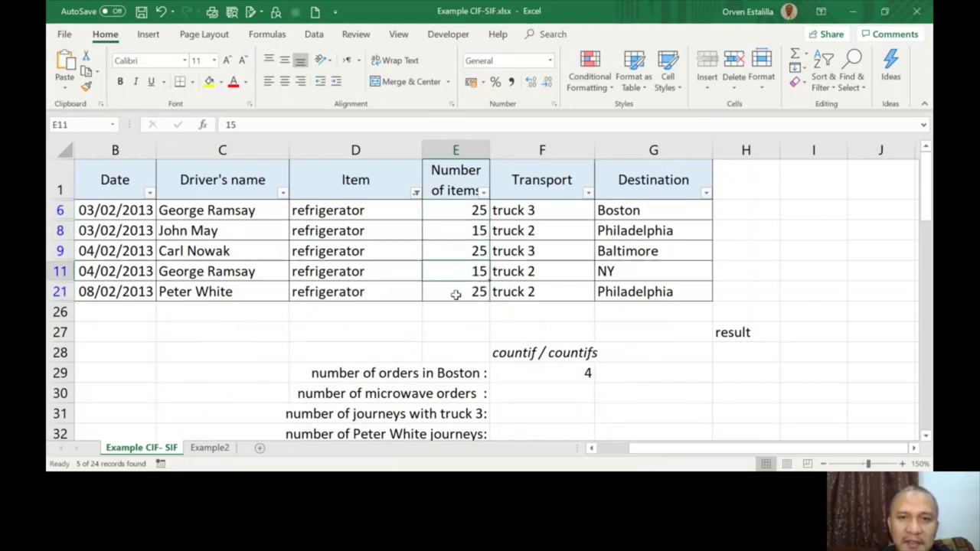
click(455, 292)
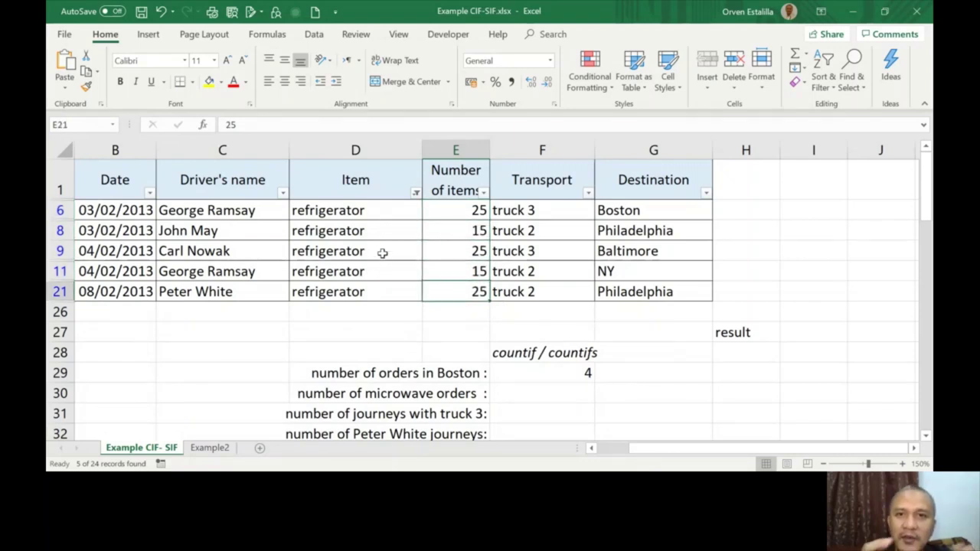
Step: Restore all items in the Item column filter so every order row is shown
click(416, 192)
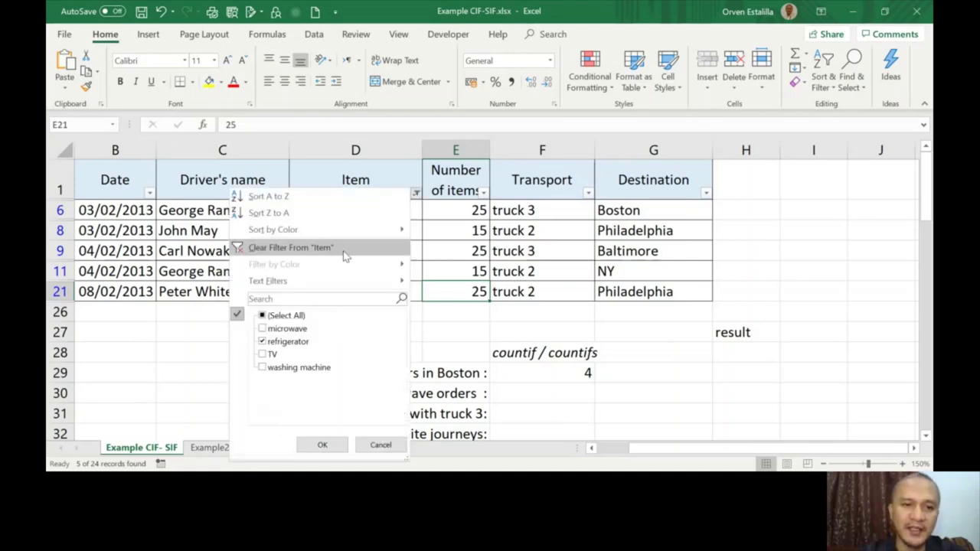
click(265, 316)
click(321, 445)
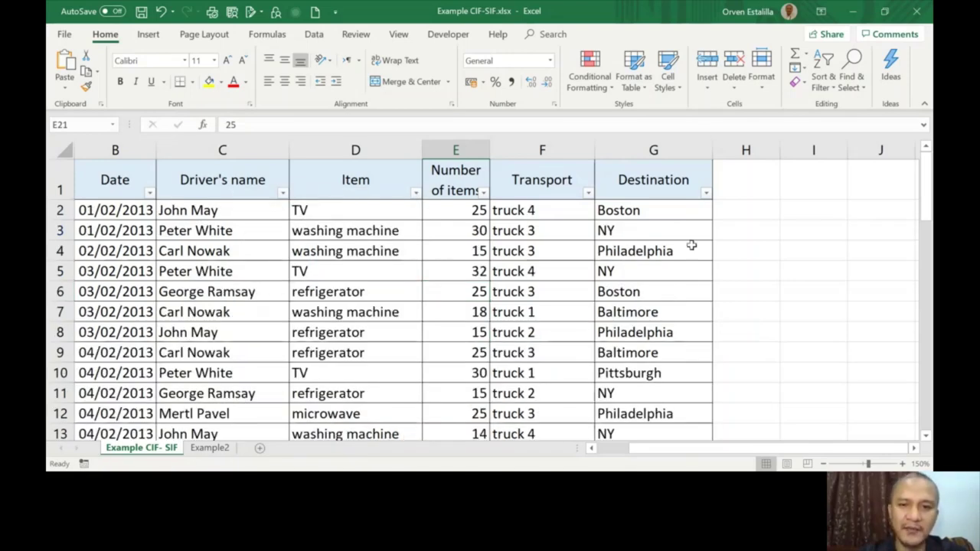
Step: Start a SUMIF formula in F36 for the sum of refrigerator items, with range D2:D25 and criterion "refrigerator"
drag(927, 188, 926, 348)
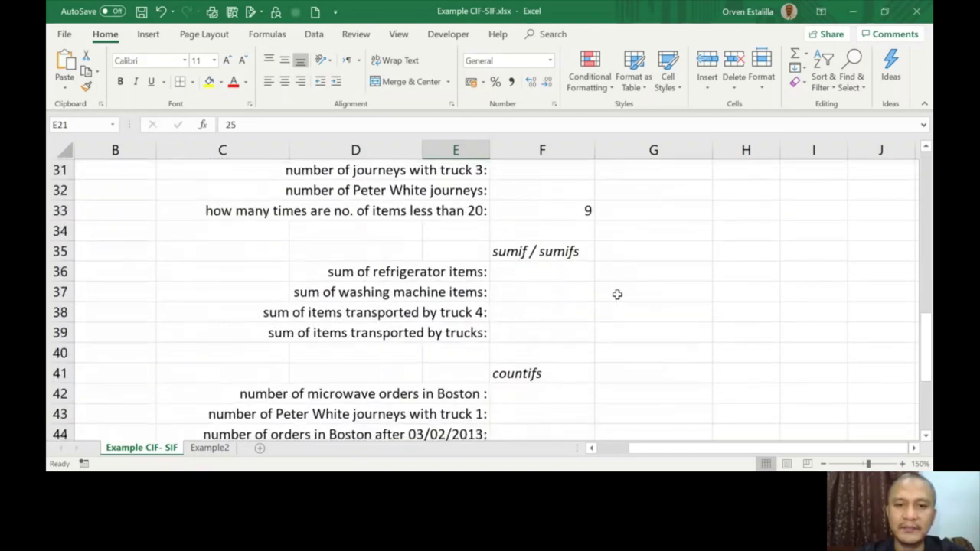
click(538, 269)
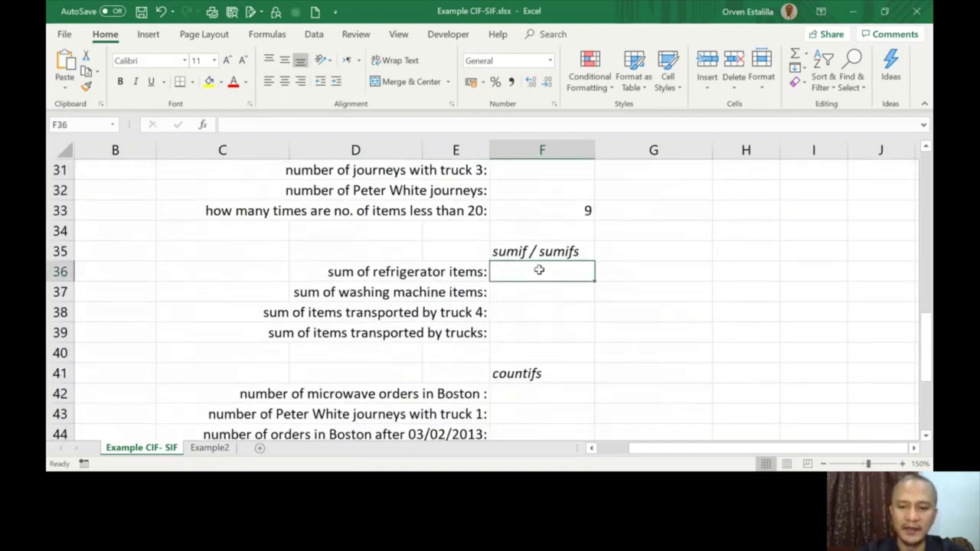
text(=sumif)
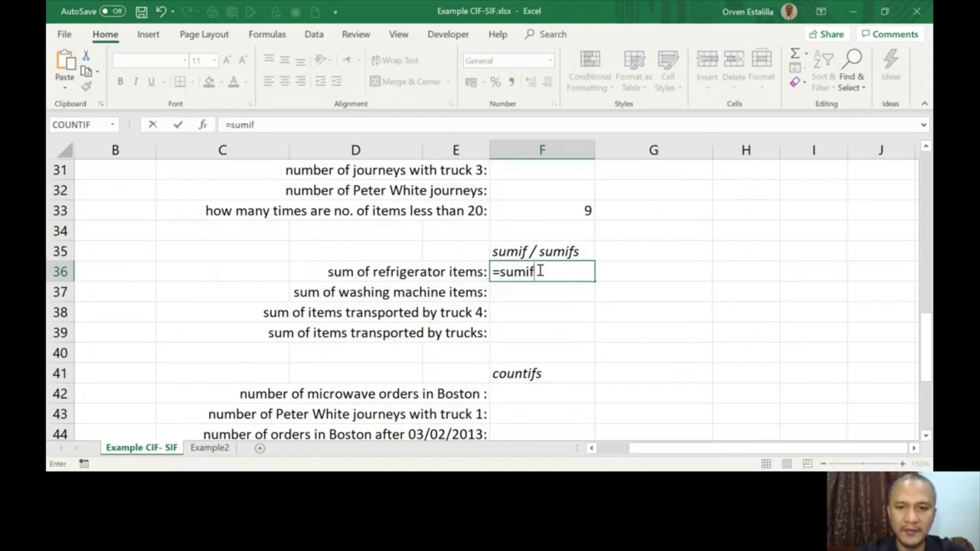
text(()
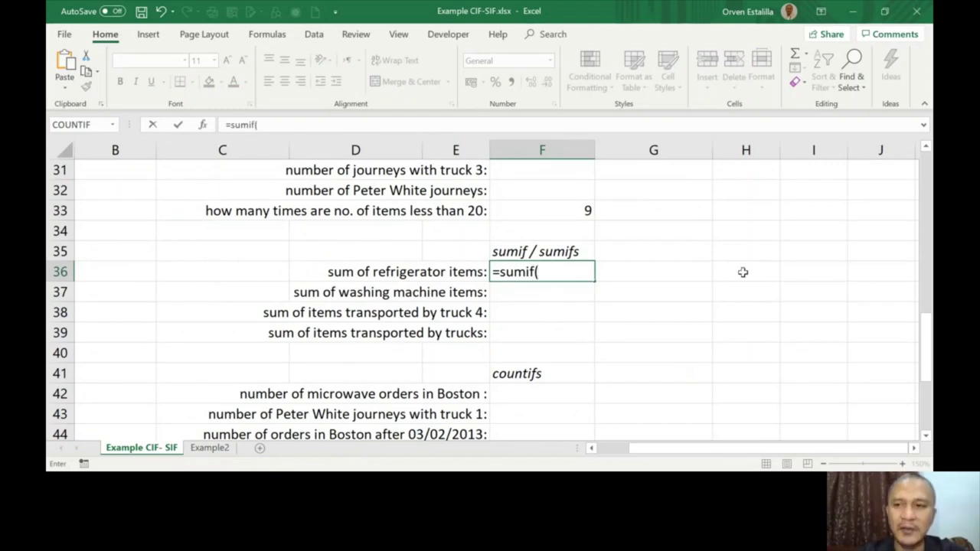
drag(926, 333, 931, 310)
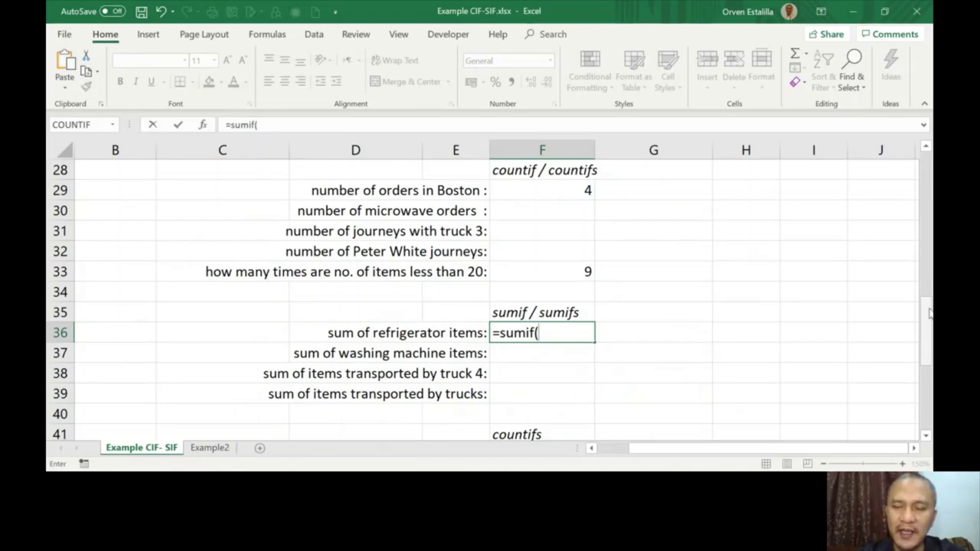
drag(926, 310, 926, 163)
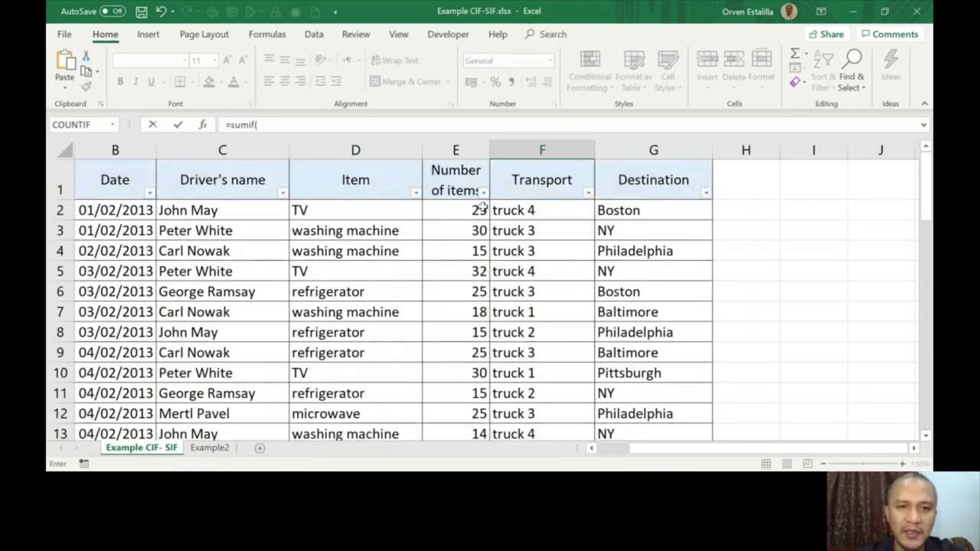
drag(924, 202, 925, 353)
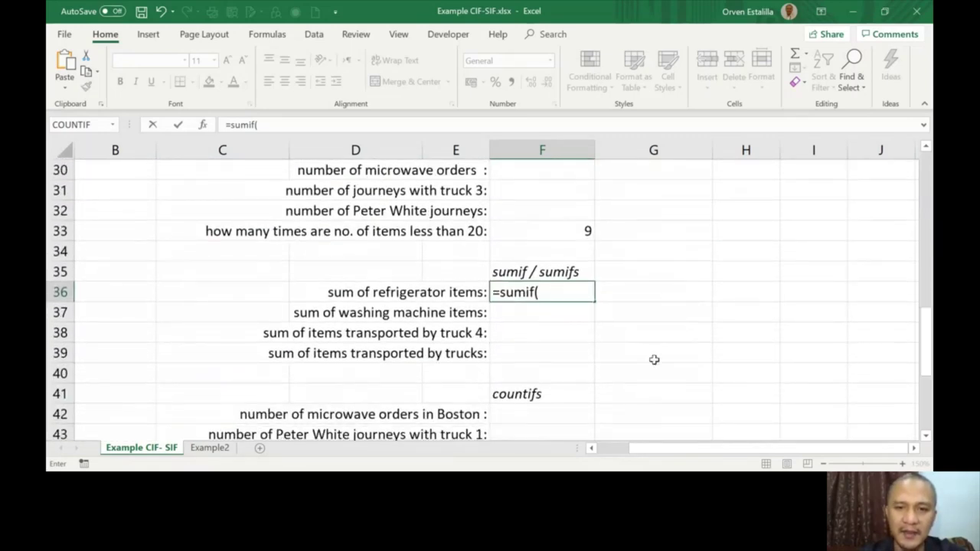
text(d2)
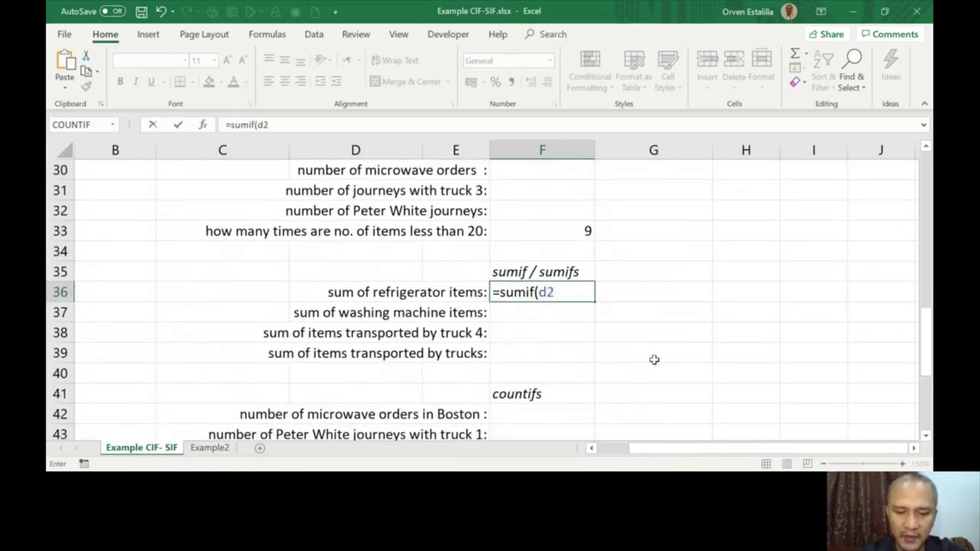
text(:d25)
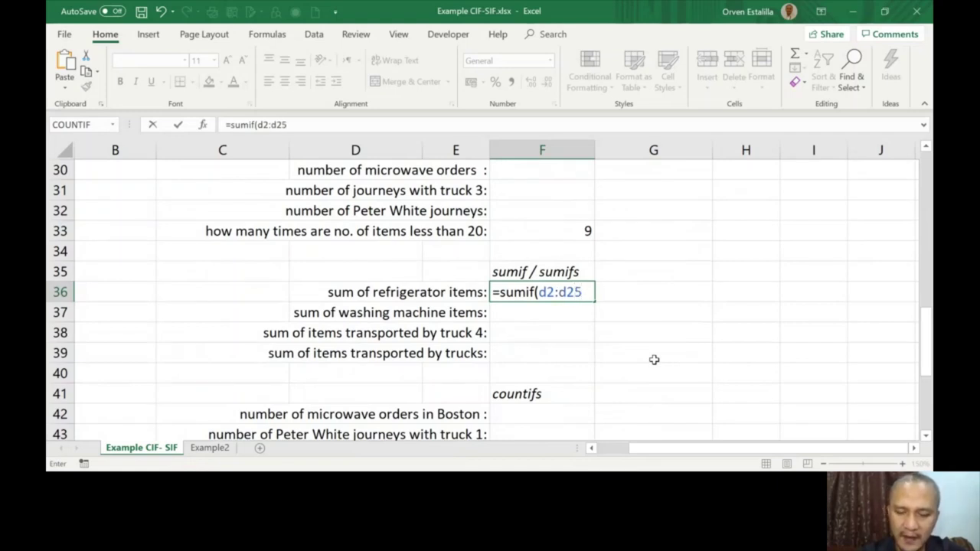
text(,"r)
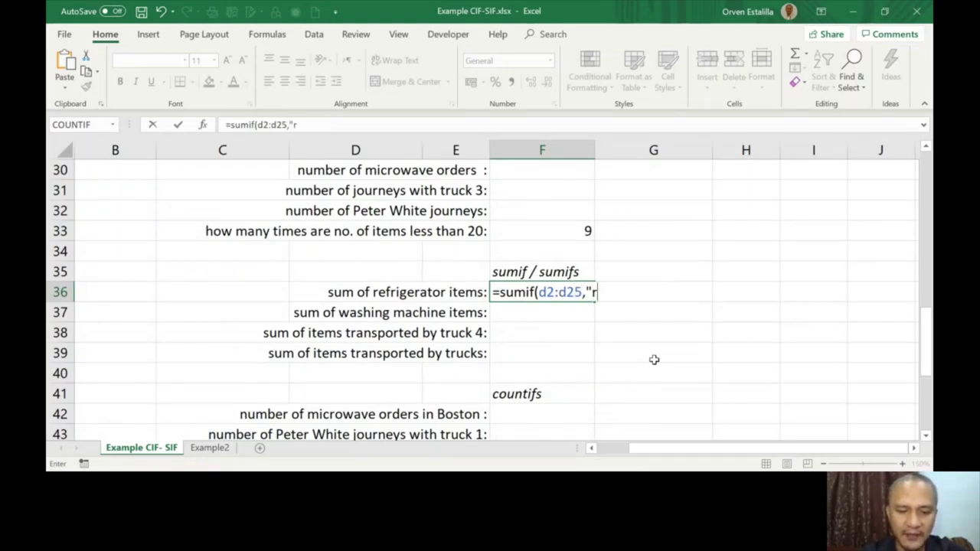
text(efrigerator",)
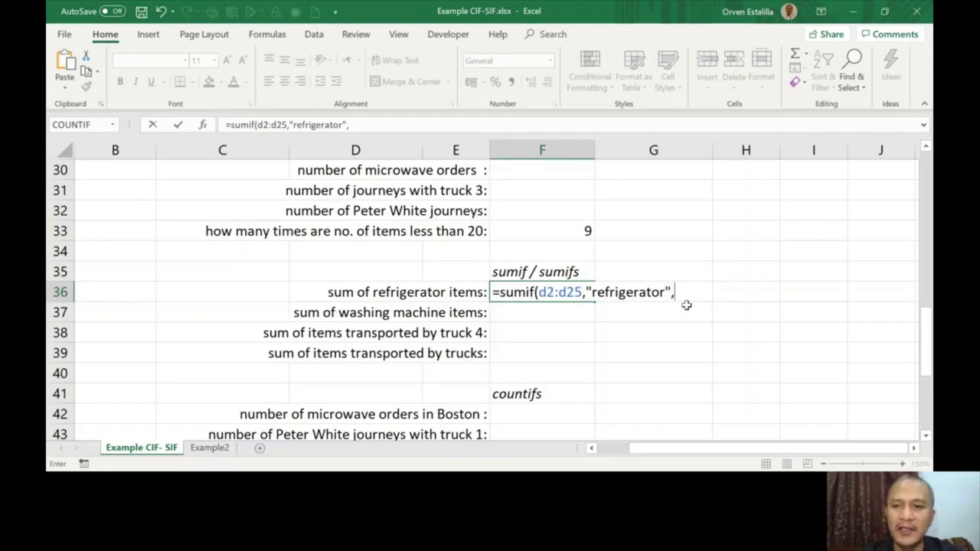
Step: Complete the refrigerator SUMIF formula in F36 with E2:E25 as the sum range and enter it
drag(924, 339, 922, 163)
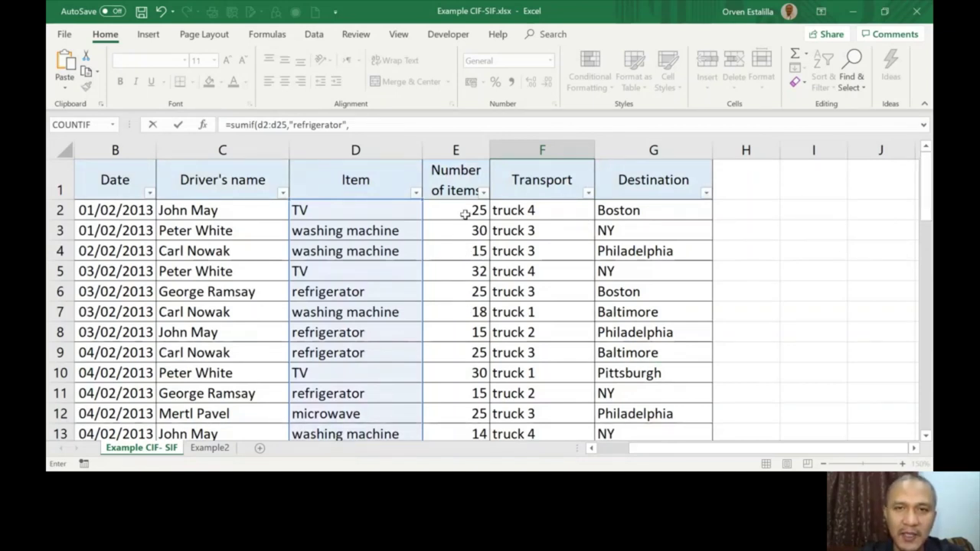
drag(926, 187, 926, 294)
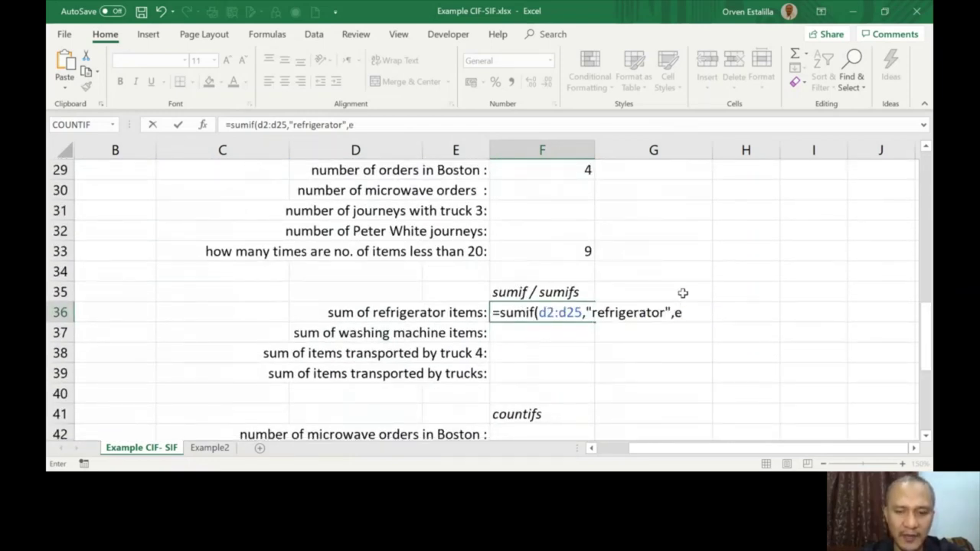
text(2:e25)
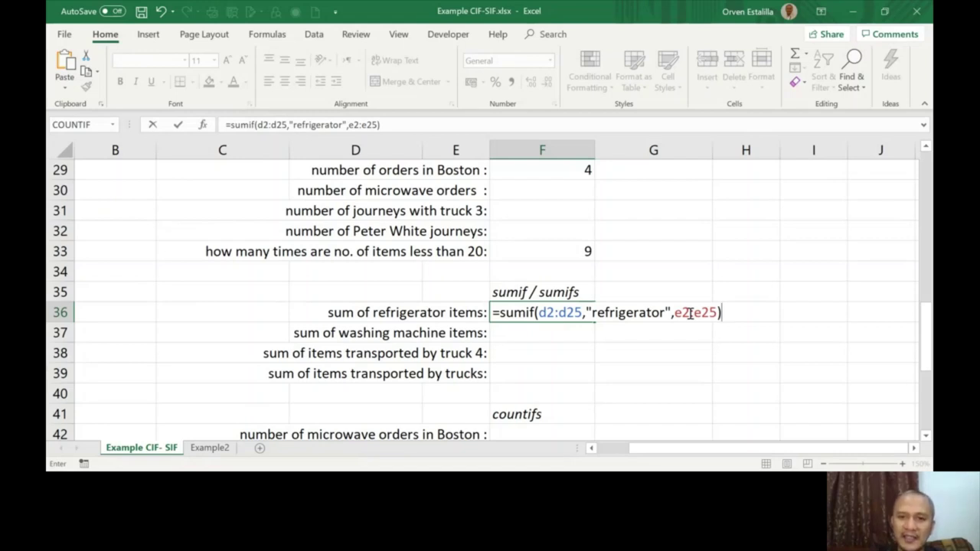
key(Return)
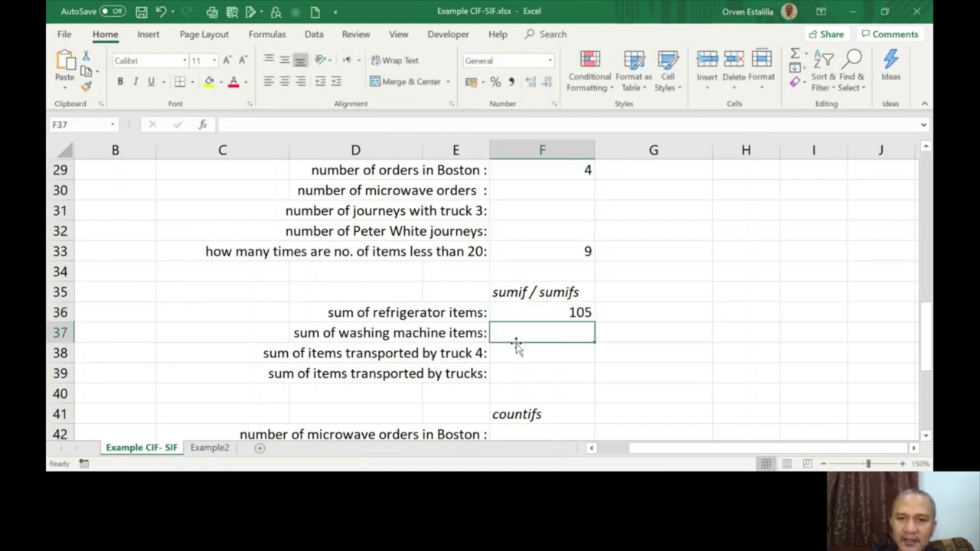
click(543, 309)
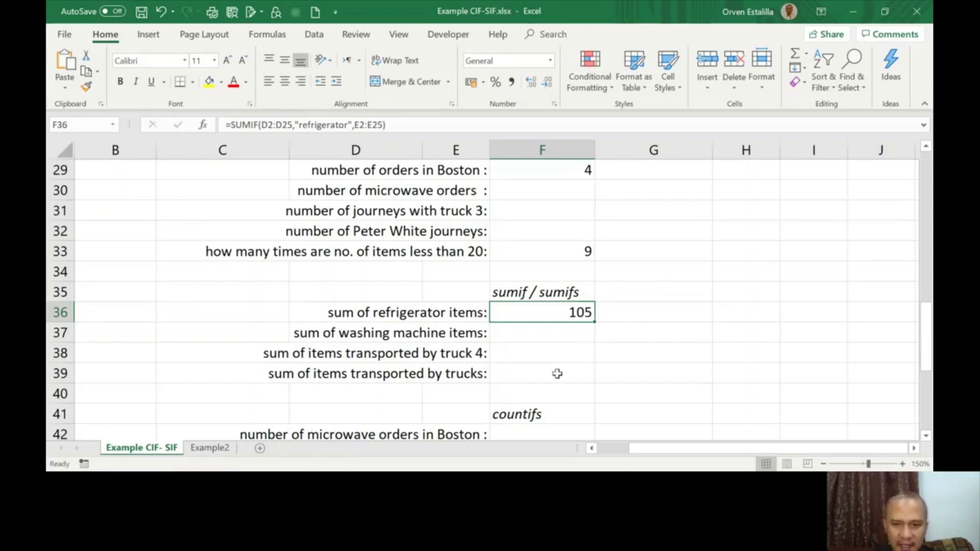
Step: Review the blank result cells in the countif and sumif sections, F30:F32 and F37:F39, against their labels
click(556, 373)
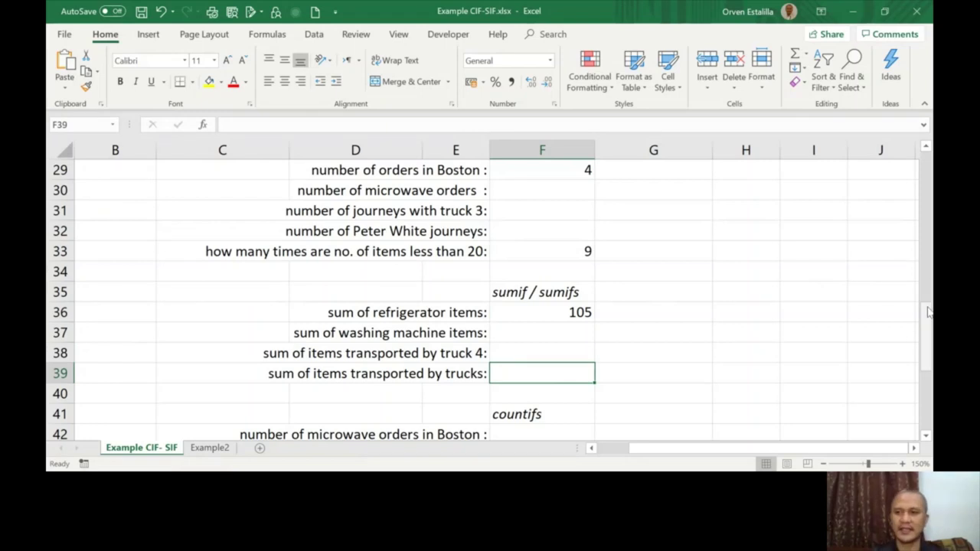
drag(926, 314, 926, 338)
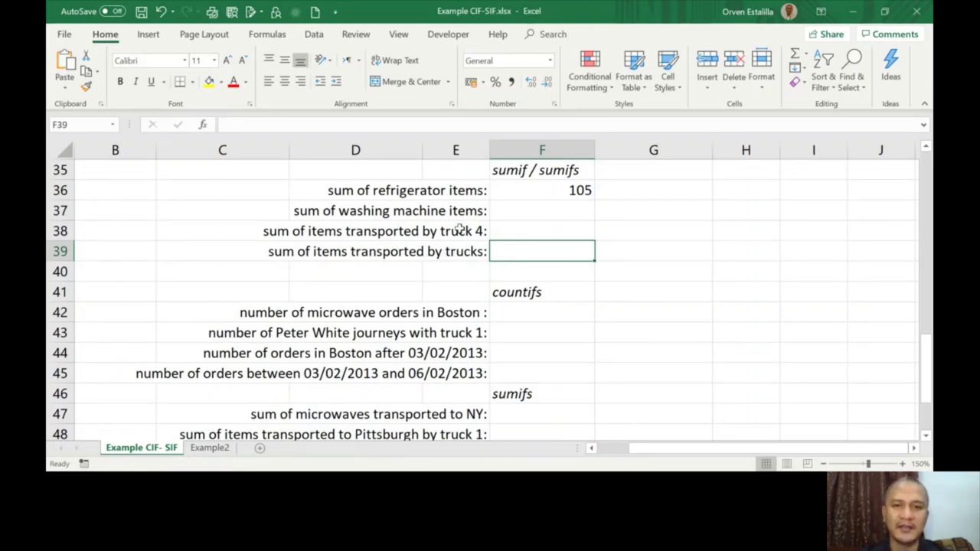
click(522, 206)
click(528, 230)
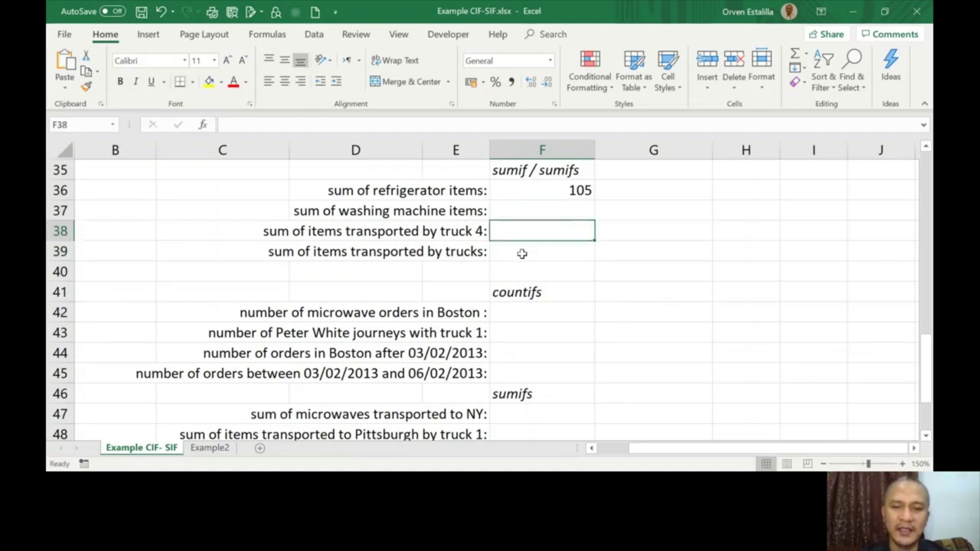
click(522, 253)
drag(927, 349, 926, 292)
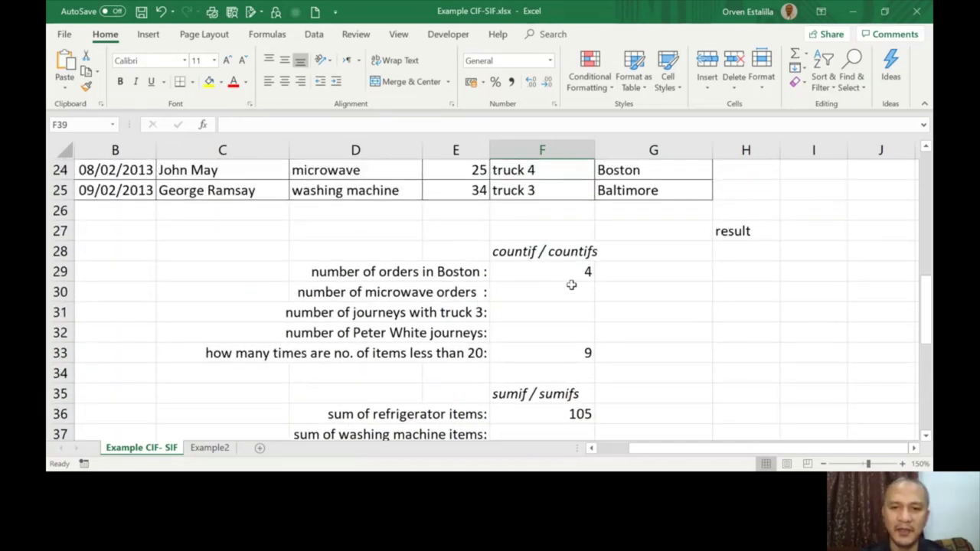
drag(570, 284, 571, 330)
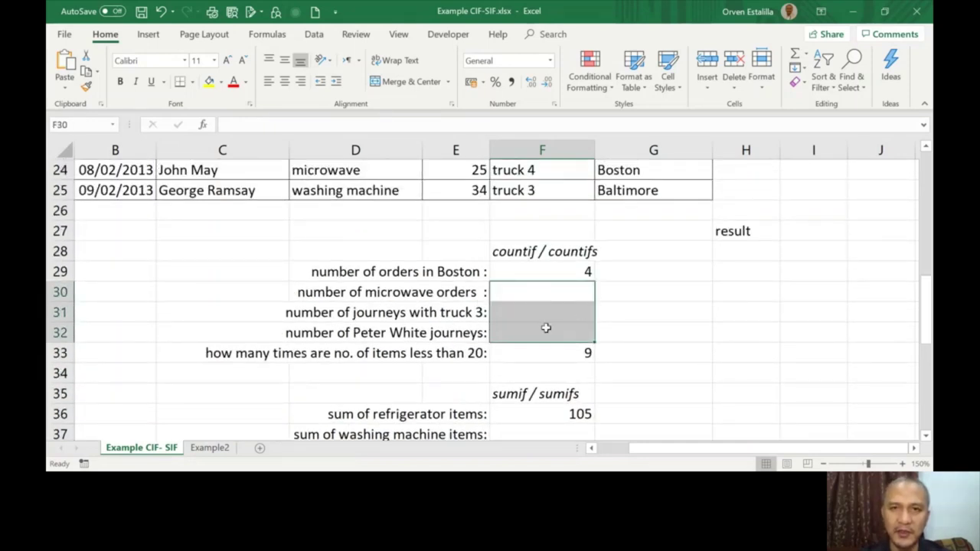
drag(927, 304, 913, 324)
drag(564, 271, 564, 290)
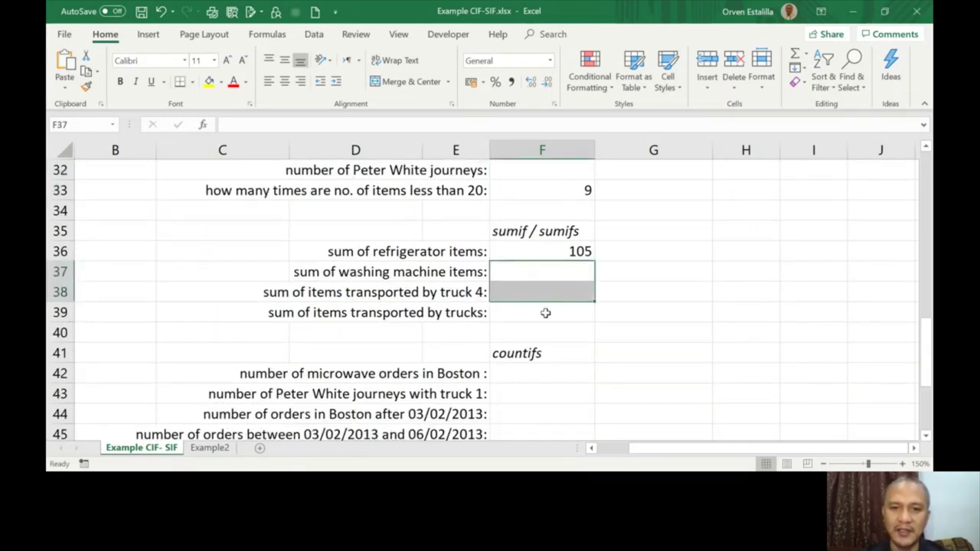
Step: Start a SUMIF formula in F39 for items transported by trucks, with range F2:F25 and criterion "truck 1"
click(539, 316)
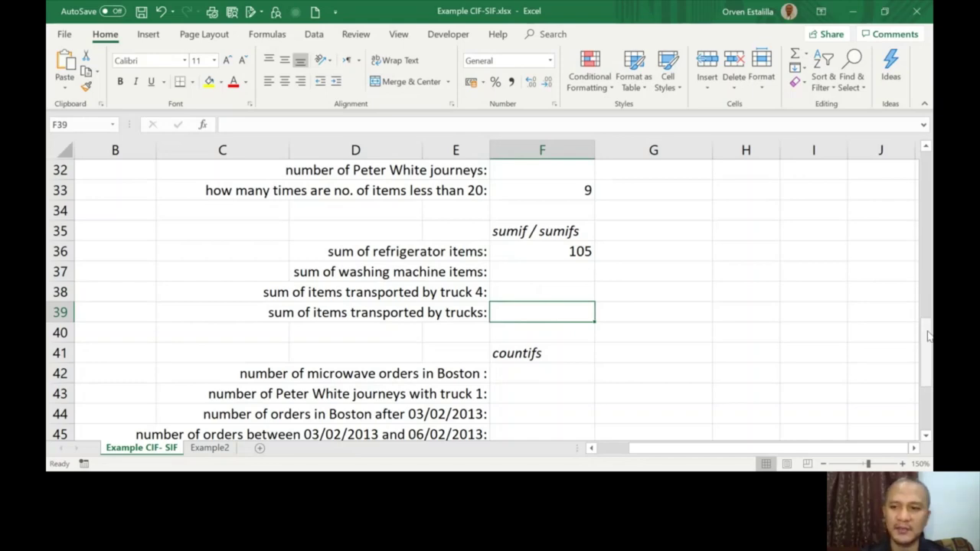
mouse_move(926, 333)
mouse_down()
mouse_move(926, 146)
mouse_move(931, 330)
mouse_up()
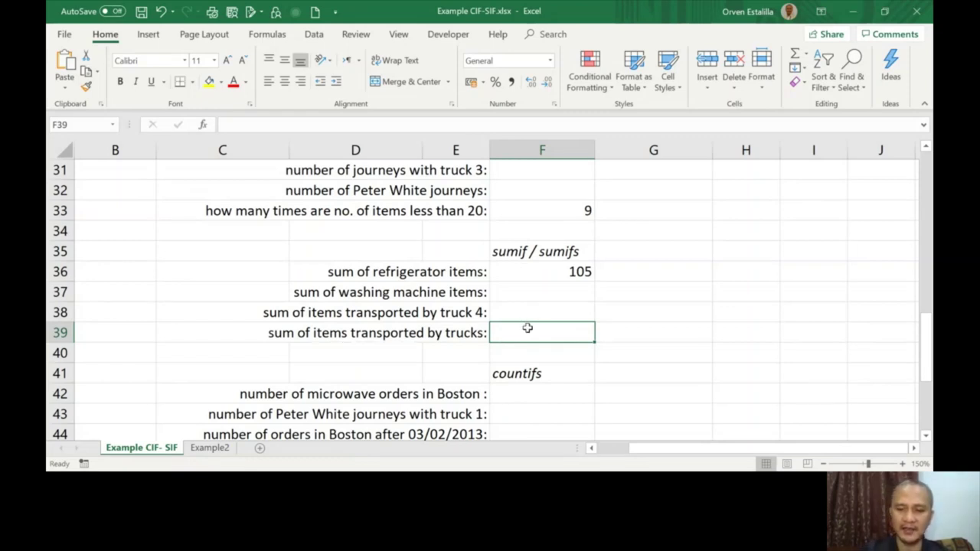
text(=sumif()
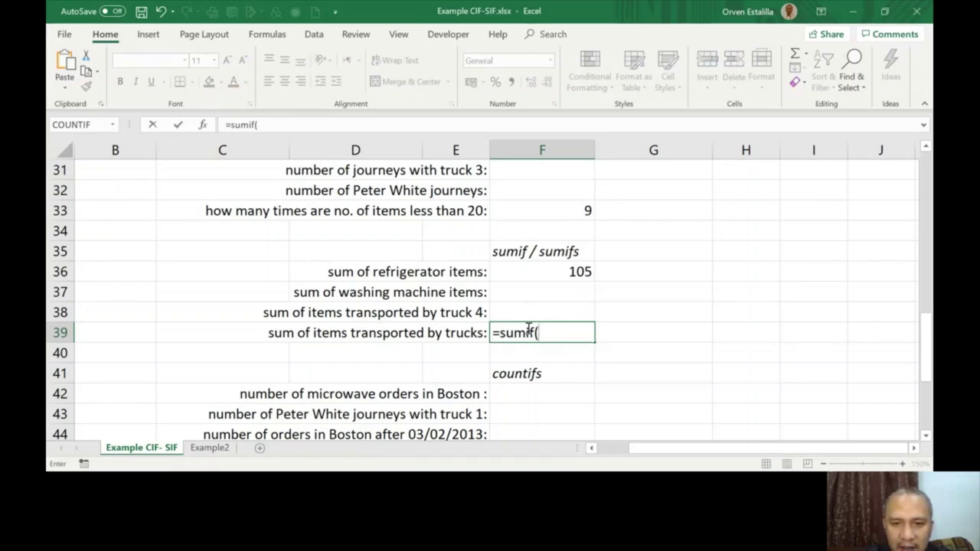
mouse_move(927, 337)
mouse_down()
mouse_move(909, 167)
mouse_move(927, 338)
mouse_up()
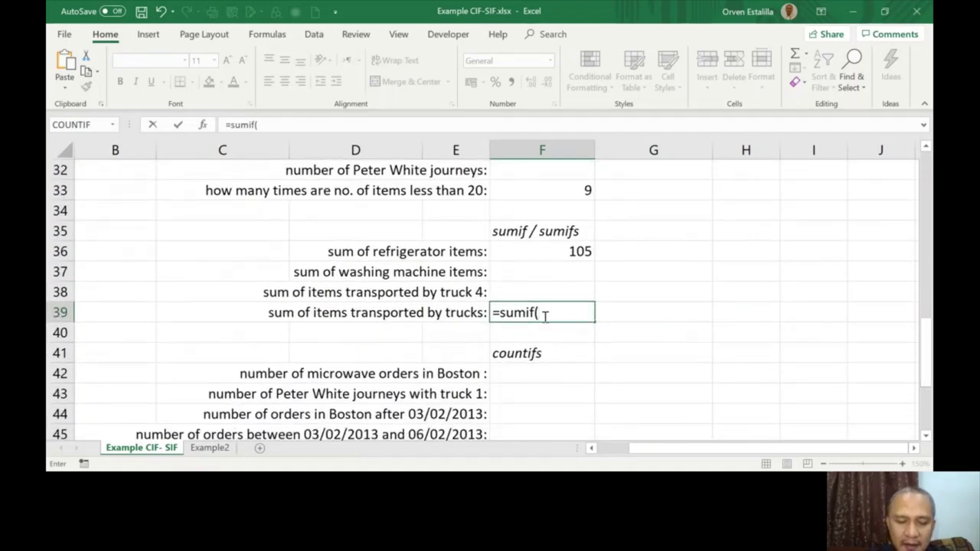
text(2:)
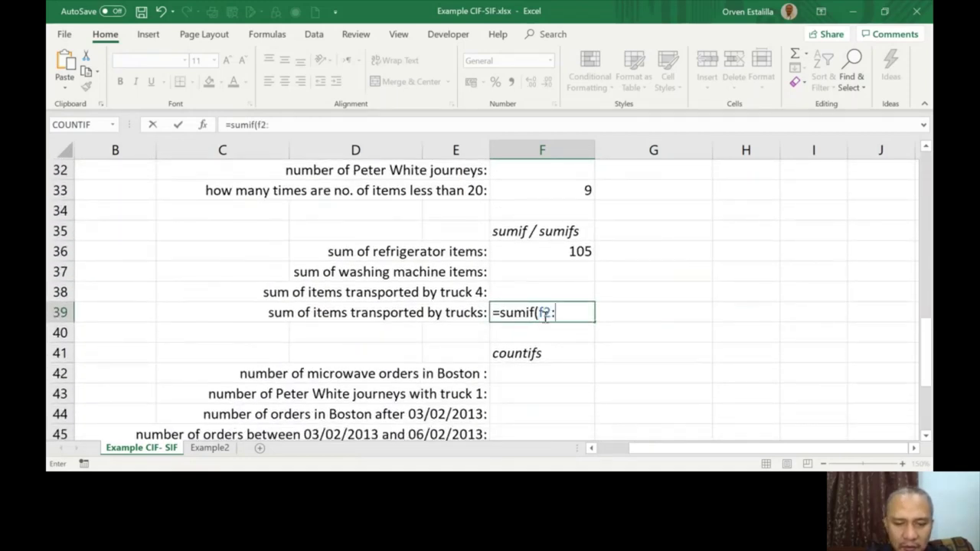
text(f25)
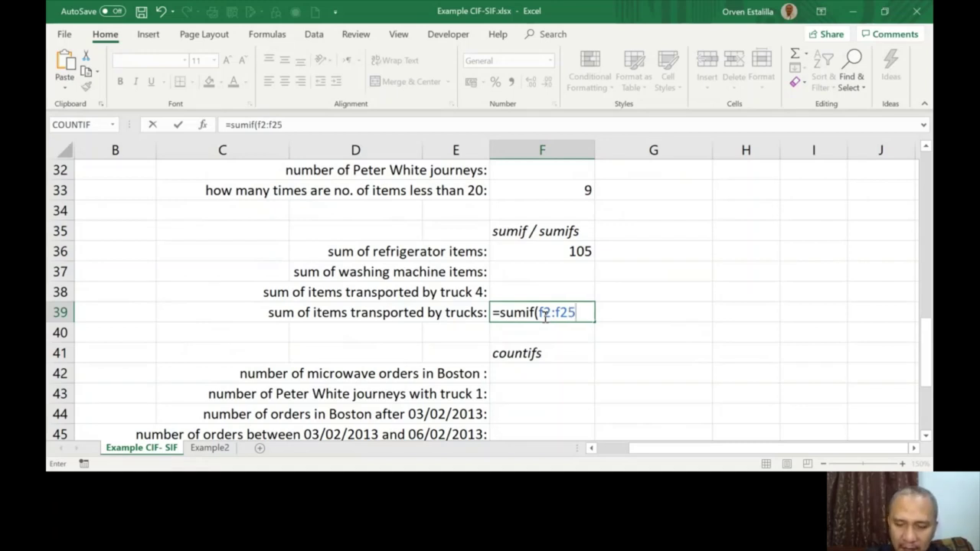
text(,")
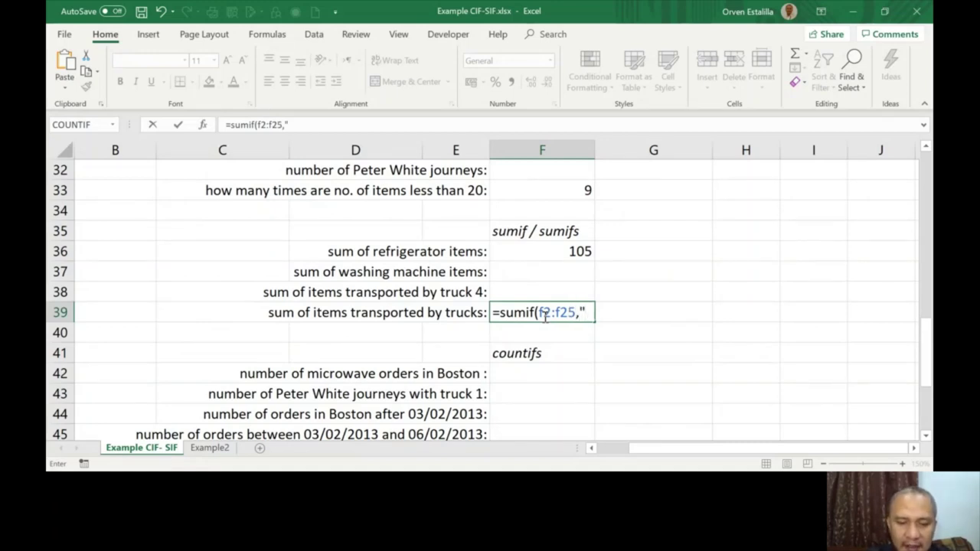
text(truck)
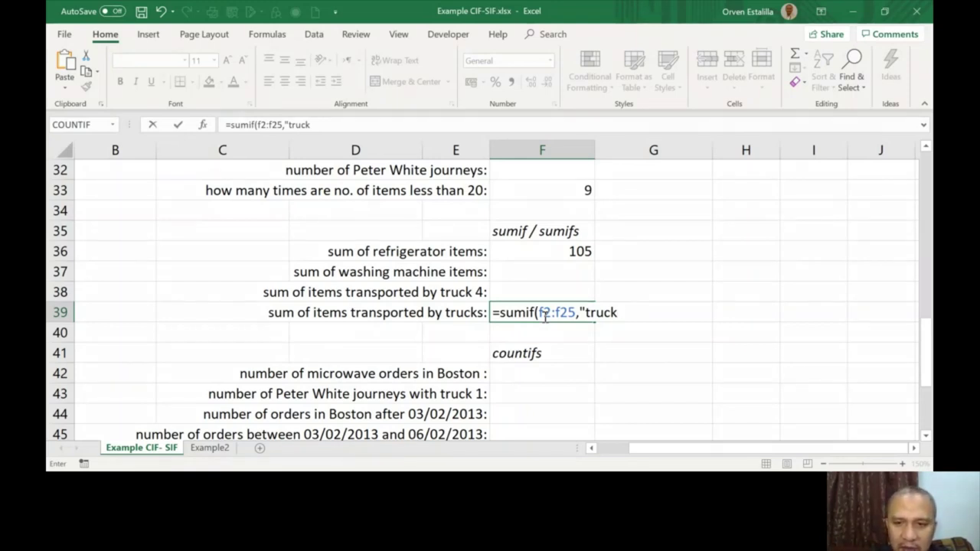
text(1",)
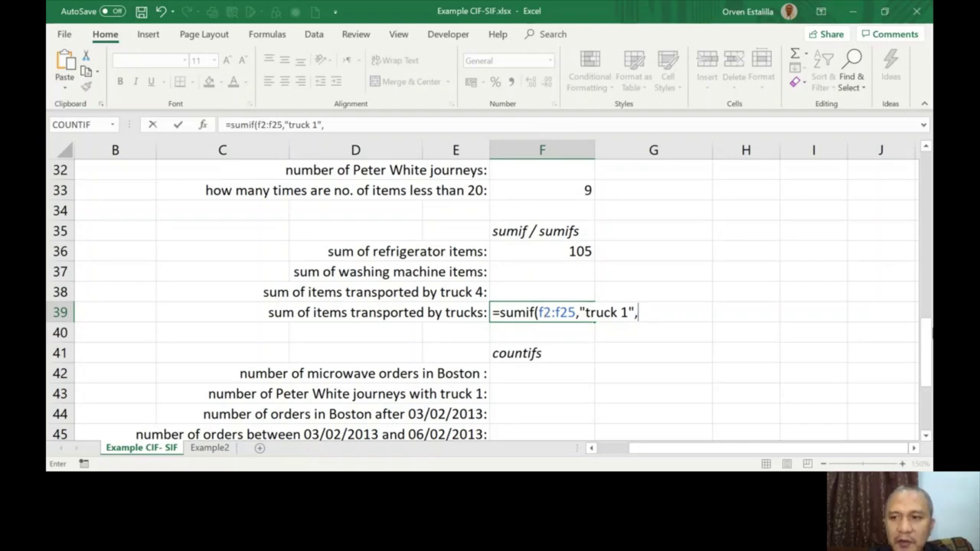
Step: Complete the truck 1 SUMIF formula in F39 with E2:E25 as the sum range and enter it
mouse_move(926, 336)
mouse_down()
mouse_move(913, 152)
mouse_move(921, 348)
mouse_up()
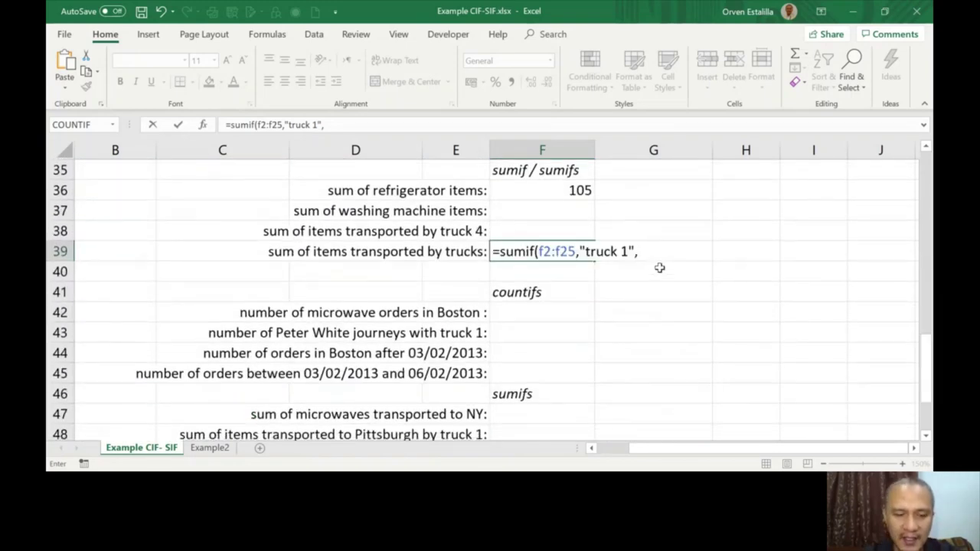
text(e2)
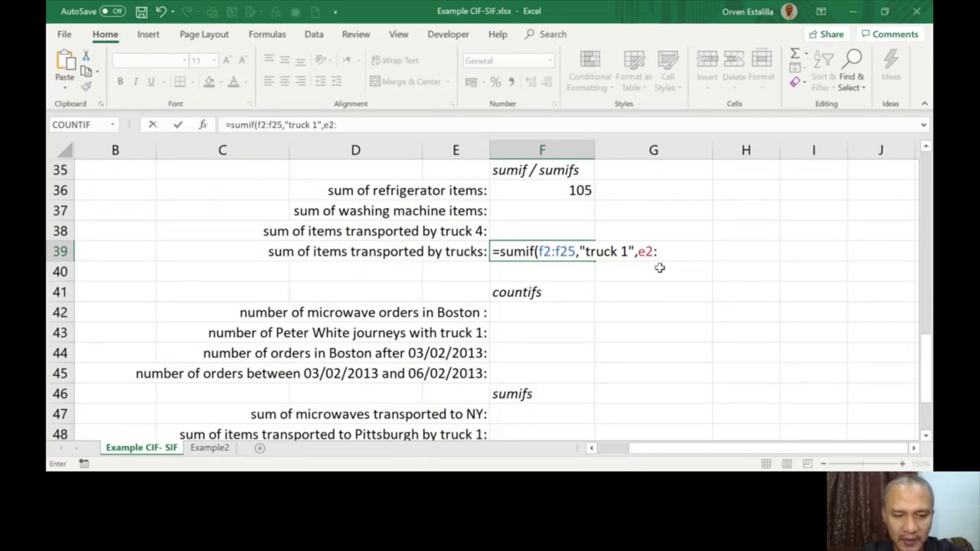
text(:e25)
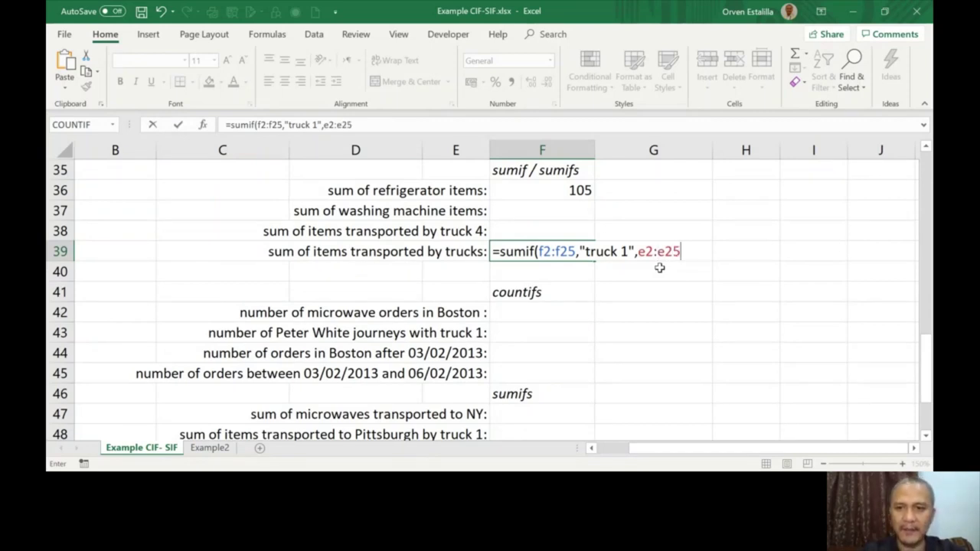
key(BackSpace)
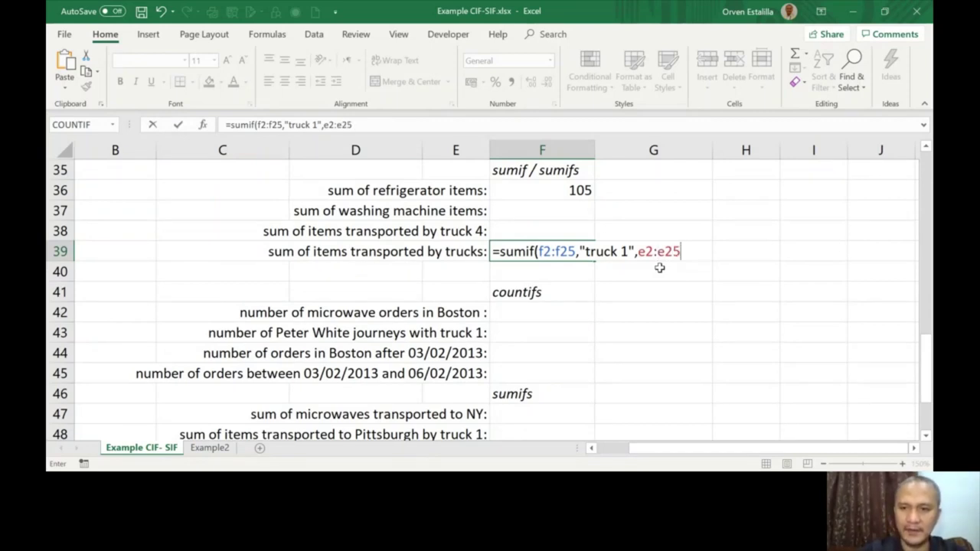
text(()
key(BackSpace)
text())
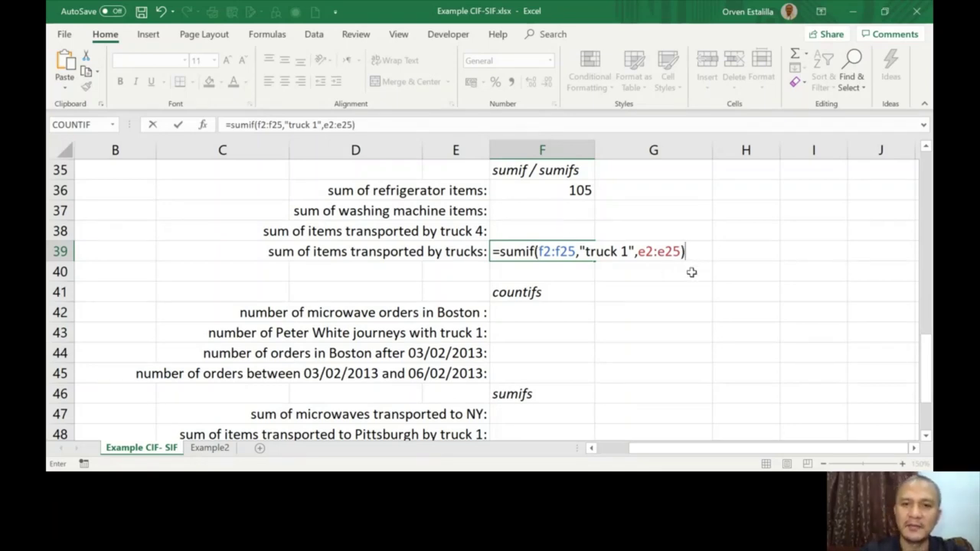
key(Return)
Step: Extend the F39 formula by adding a copy of its SUMIF term with the criterion changed to "truck 2"
click(548, 254)
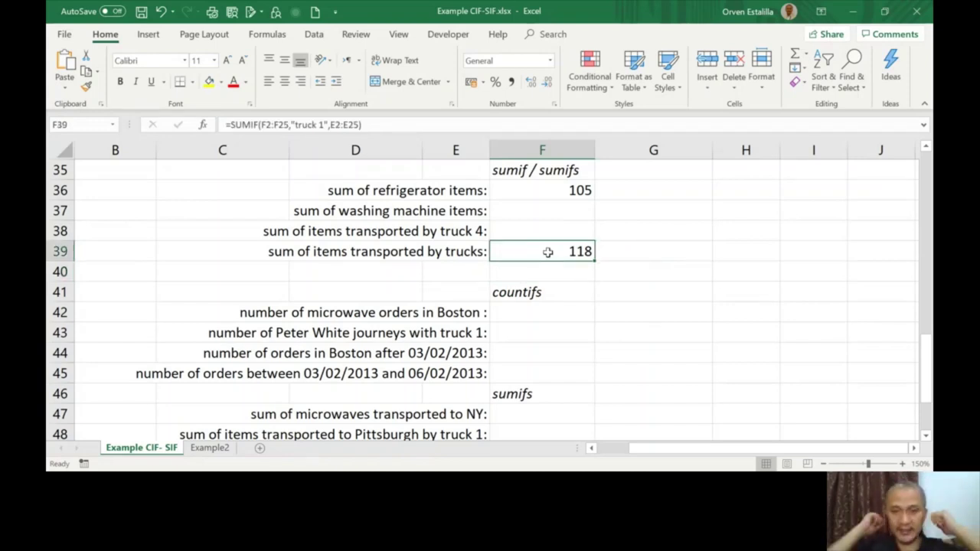
double_click(549, 252)
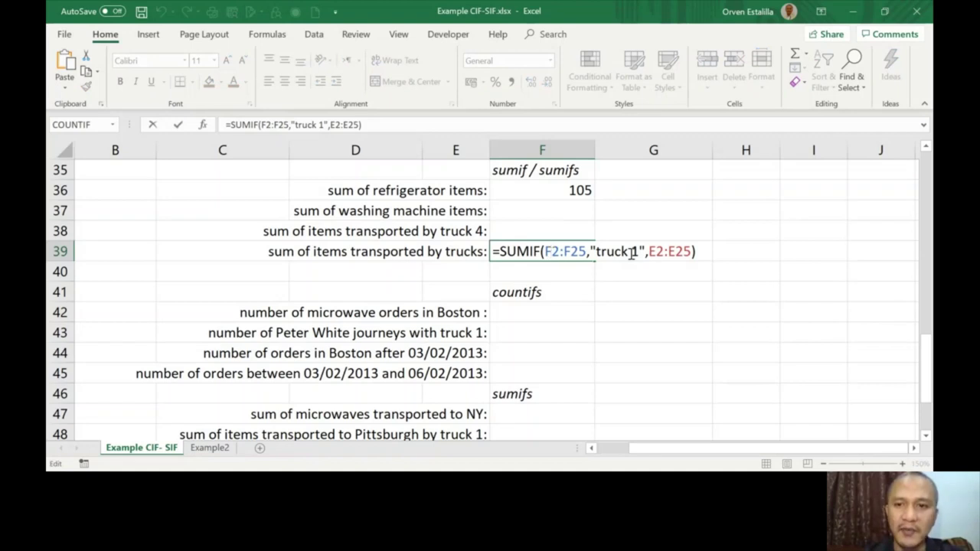
click(697, 252)
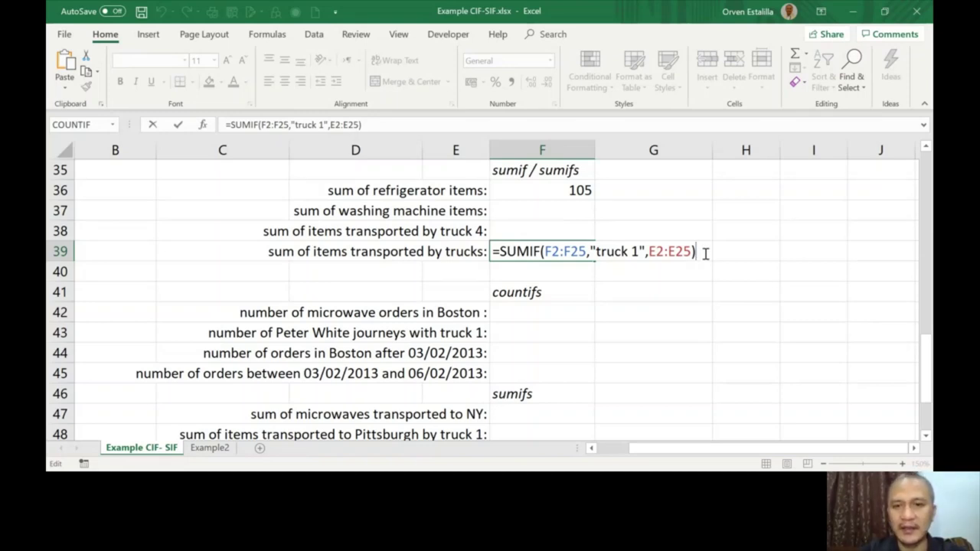
drag(498, 253, 700, 251)
key(ctrl+c)
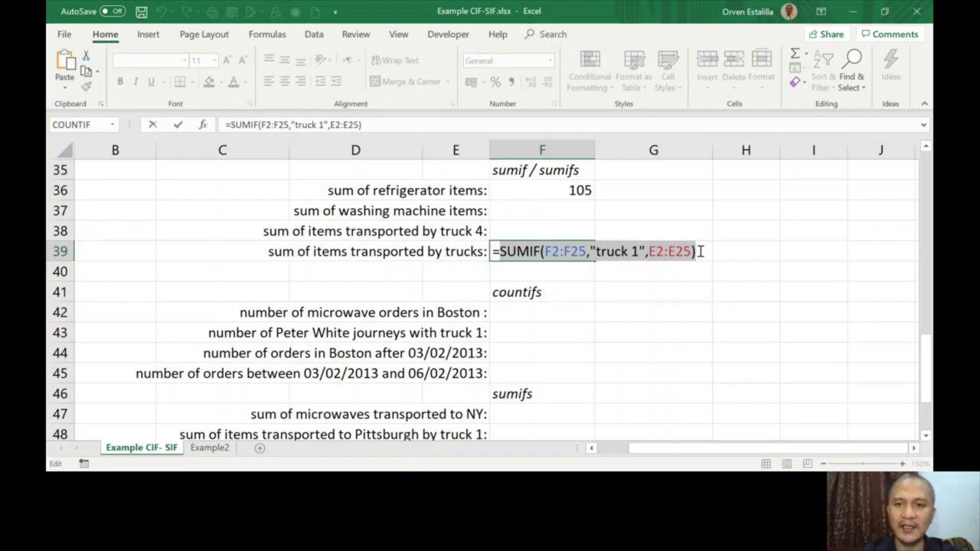
click(700, 251)
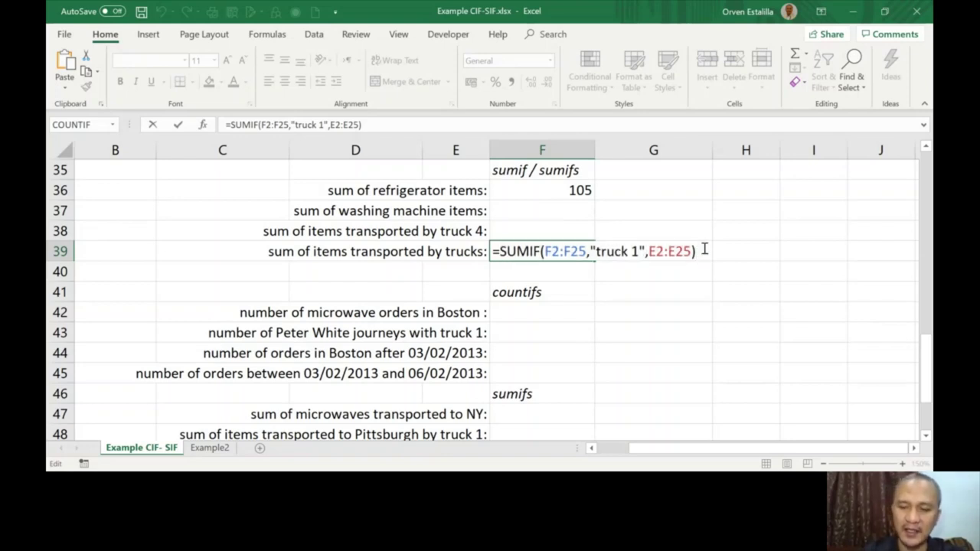
text(+)
key(ctrl+v)
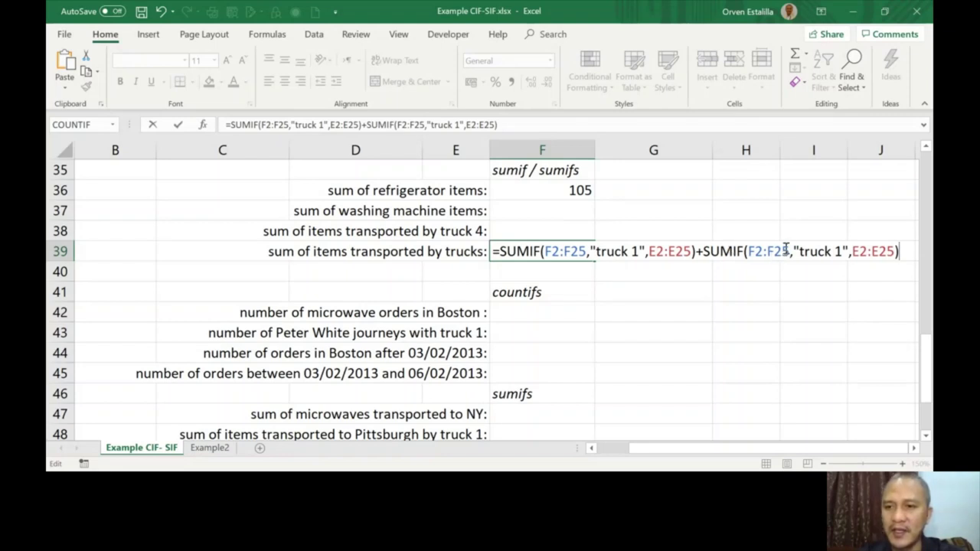
click(841, 251)
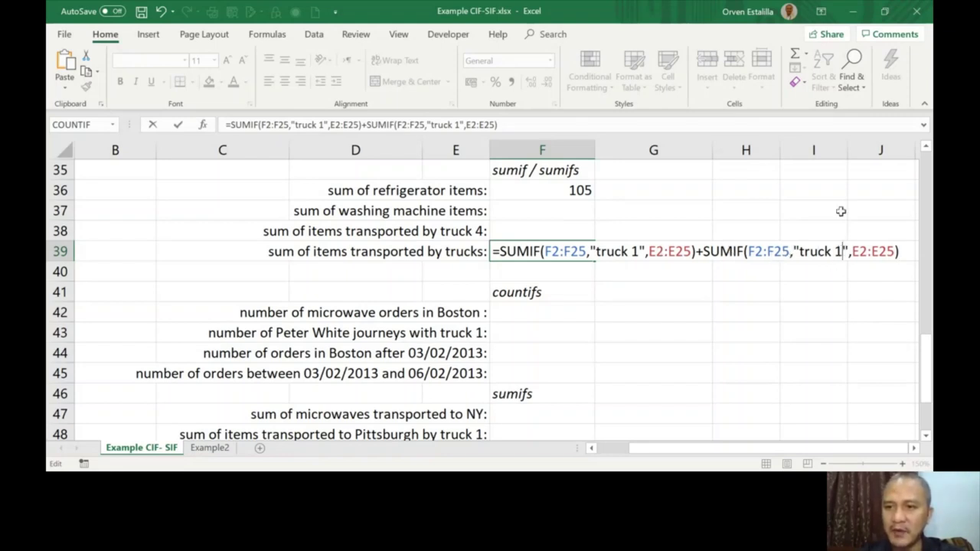
key(BackSpace)
text(2)
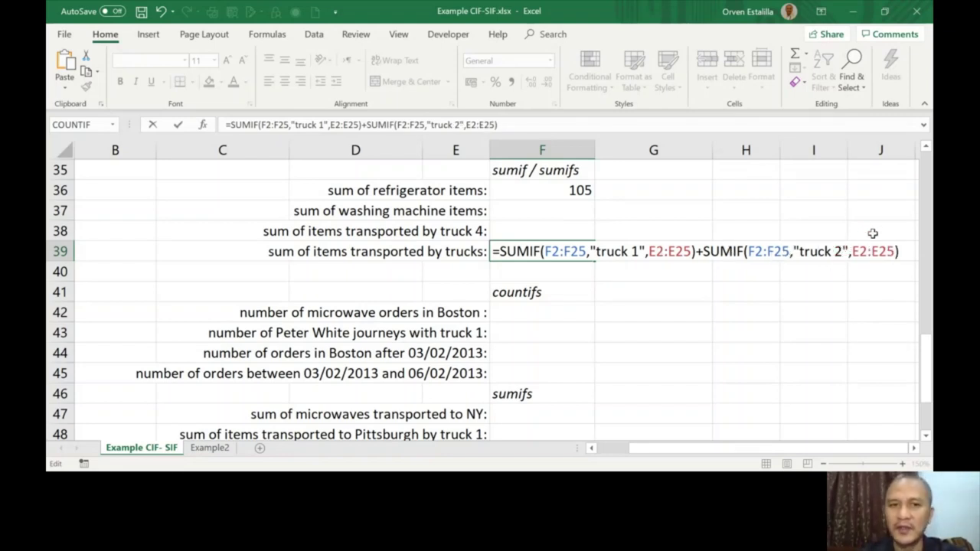
Step: Add a third copied SUMIF term to the F39 formula, with the criterion changed to "truck 3"
click(901, 252)
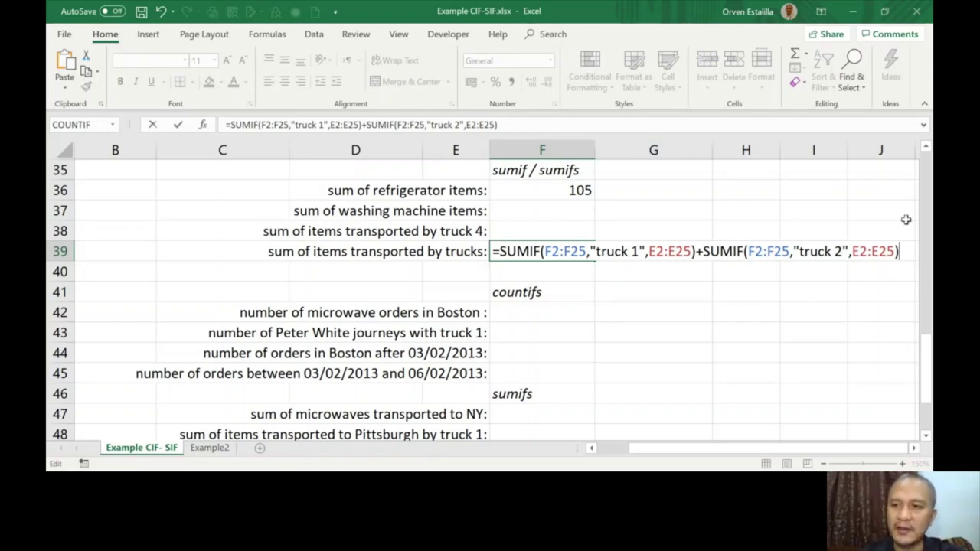
text(+)
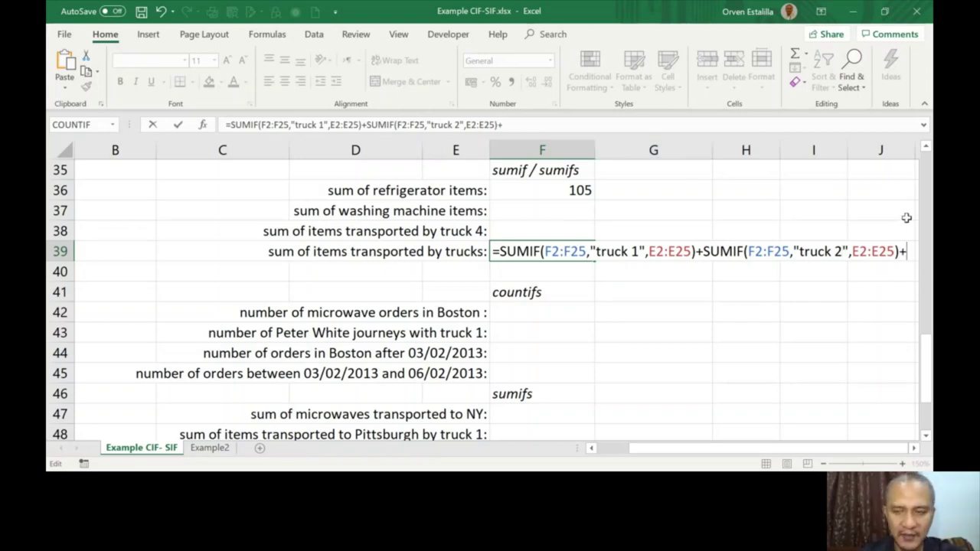
key(ctrl+v)
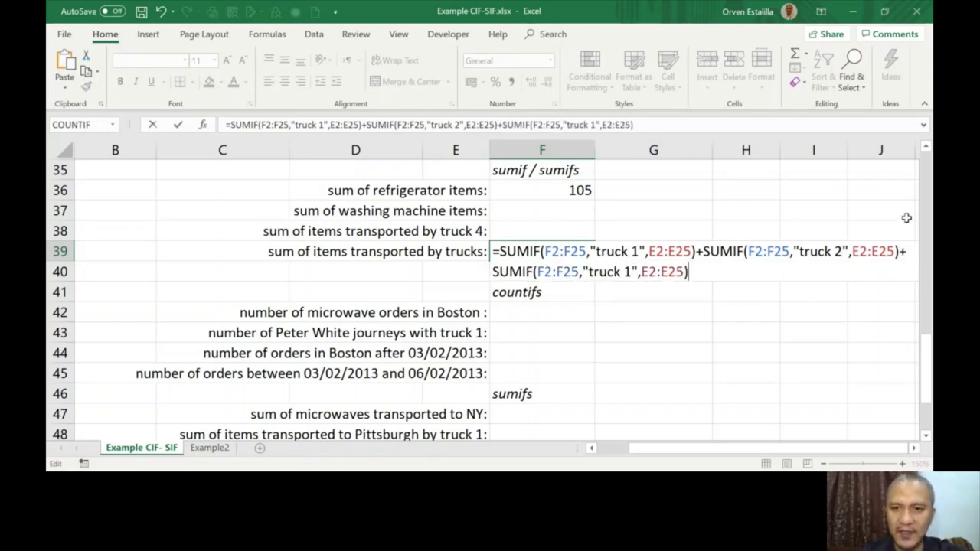
click(628, 272)
key(BackSpace)
text(3)
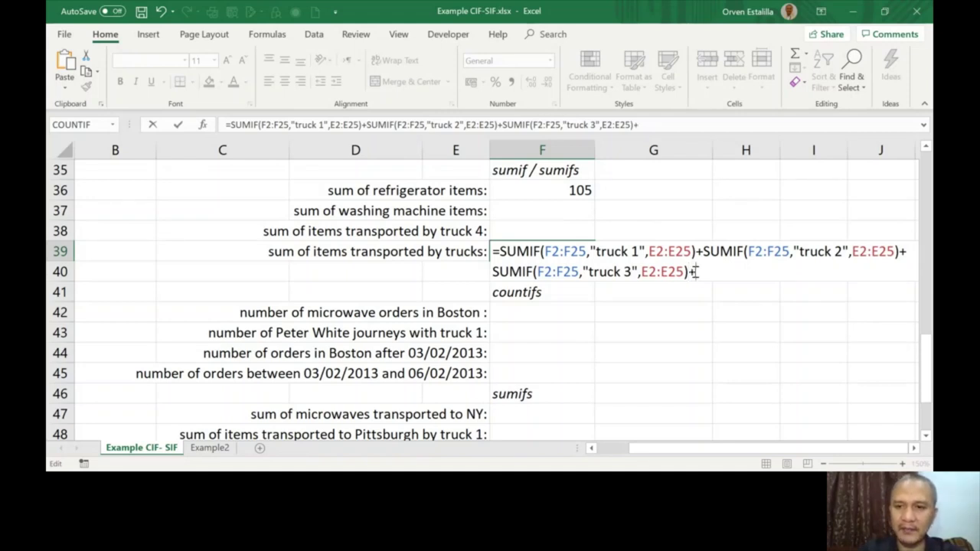
Step: Add a fourth copied SUMIF term with criterion "truck 4" to the F39 formula and enter it
key(ctrl+v)
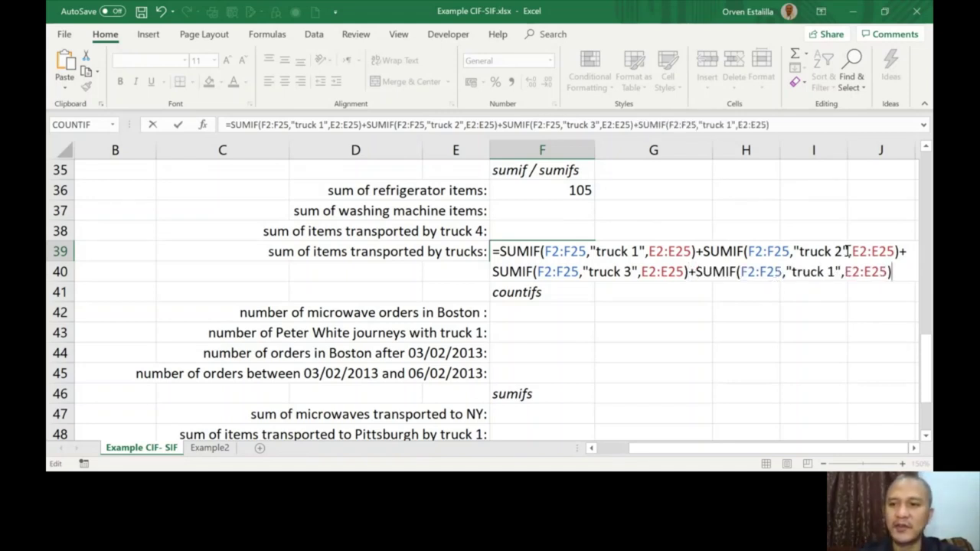
click(834, 272)
key(BackSpace)
text(4)
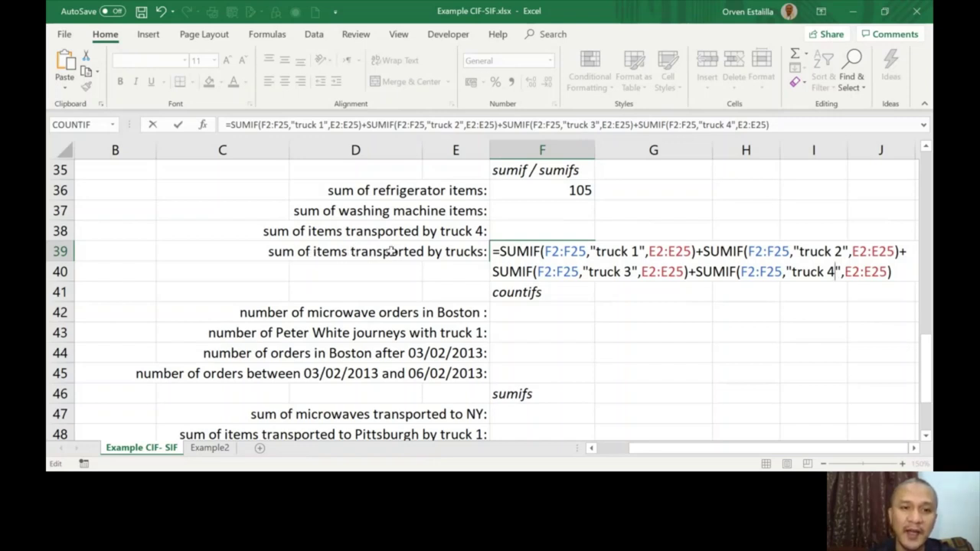
click(451, 251)
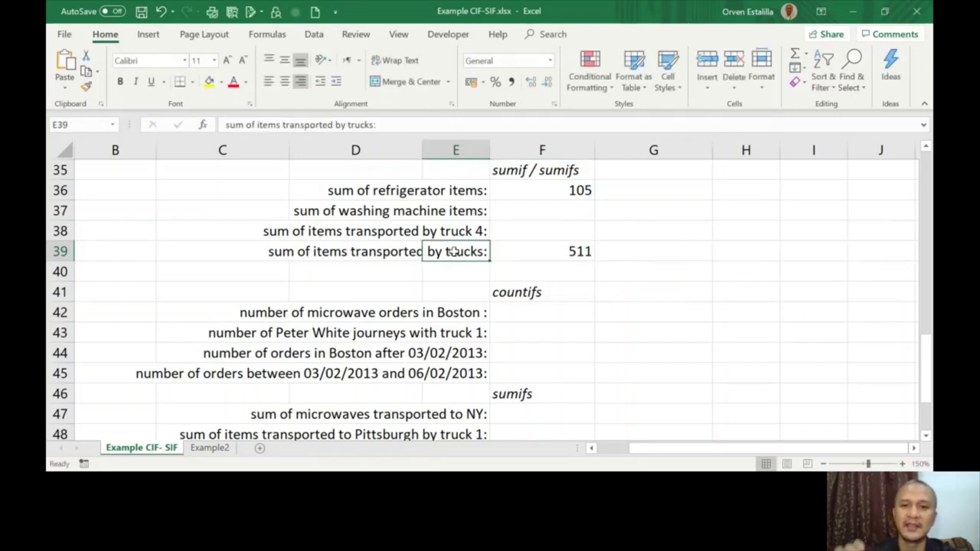
click(534, 253)
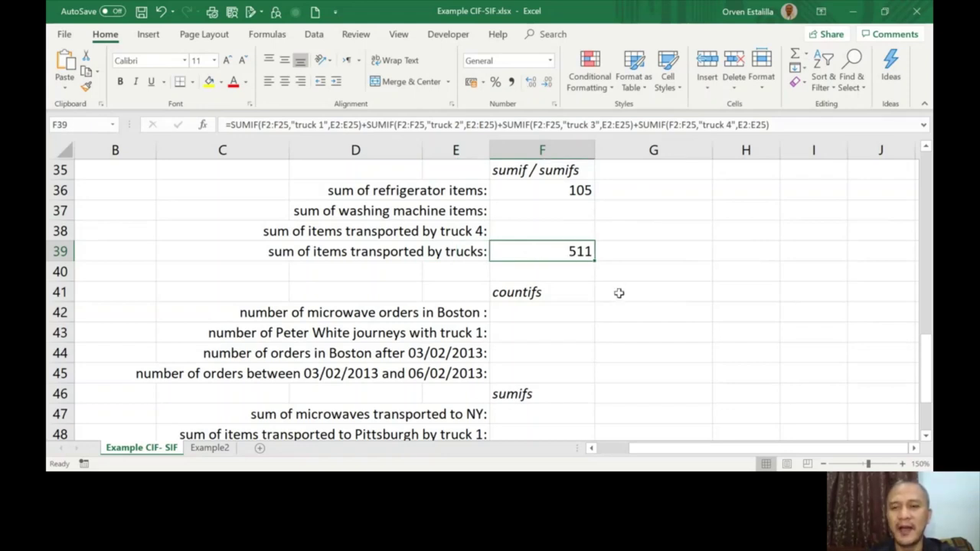
Step: Start an alternative SUMIF formula in G39 with range F2:F25 and criterion "truck"
click(656, 254)
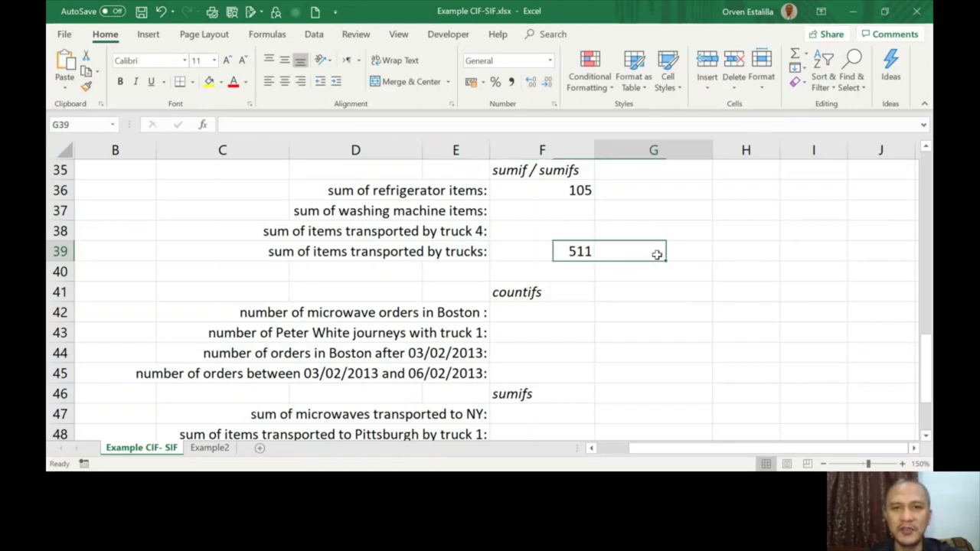
text(=)
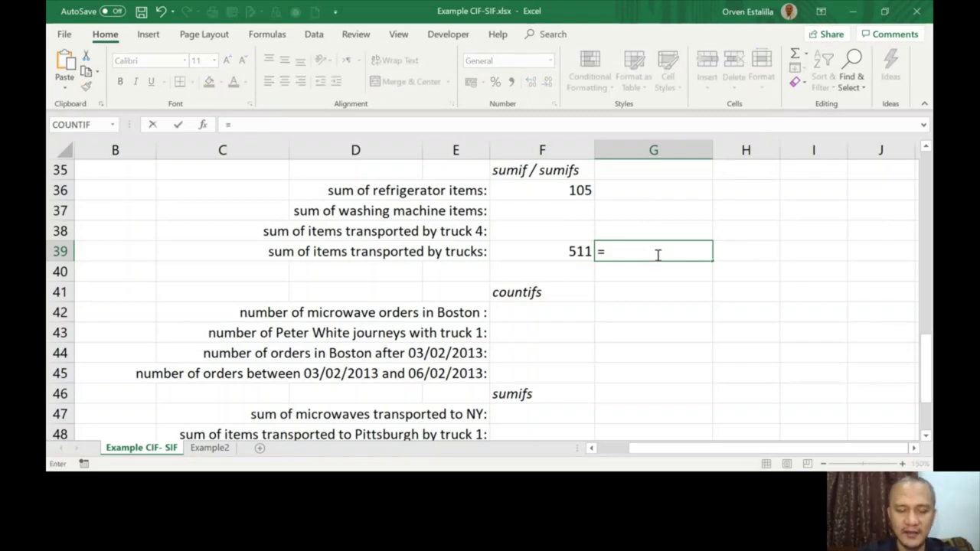
text(sumif)
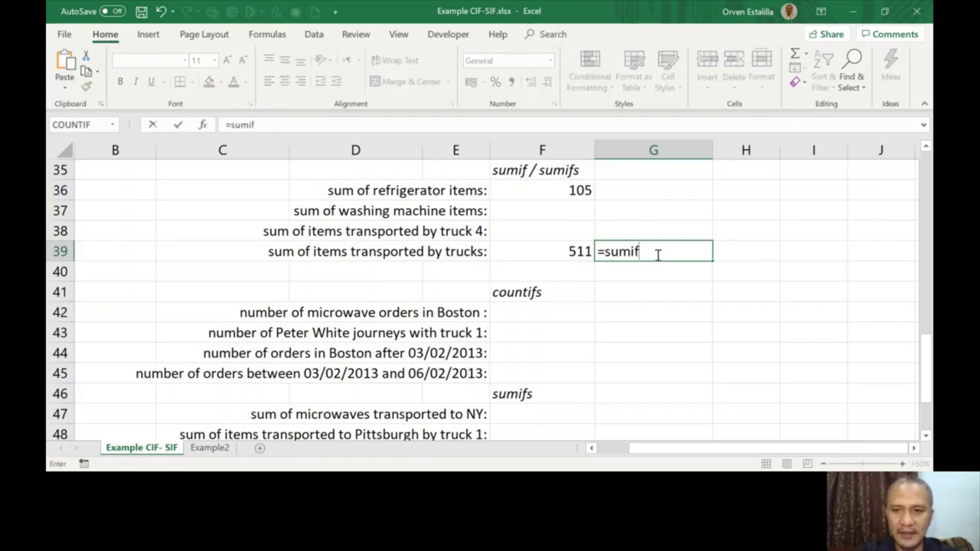
text(()
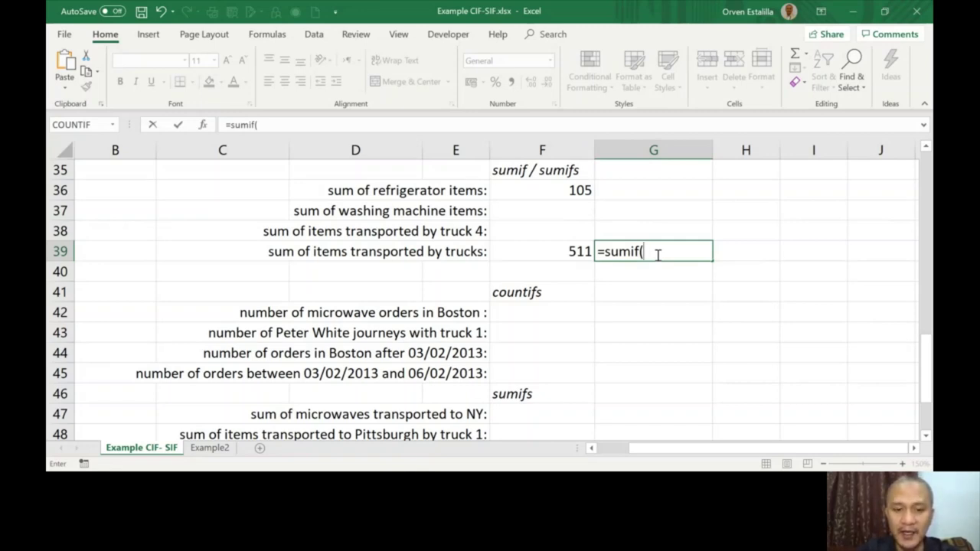
text(f)
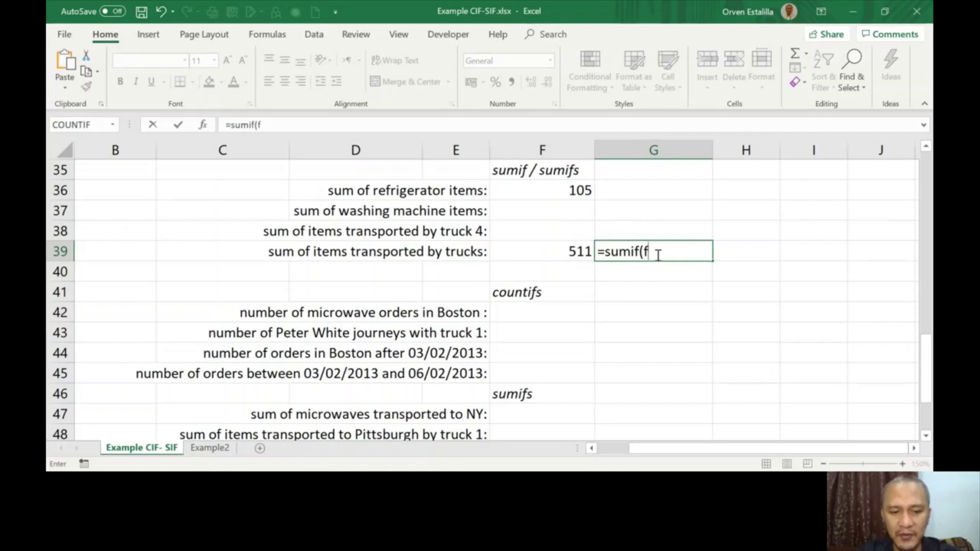
text(2:f25)
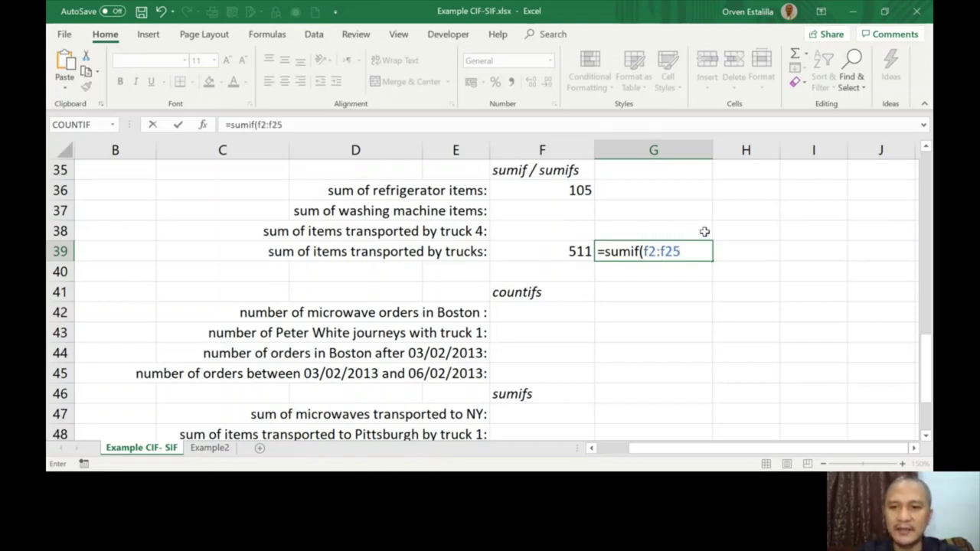
text(,)
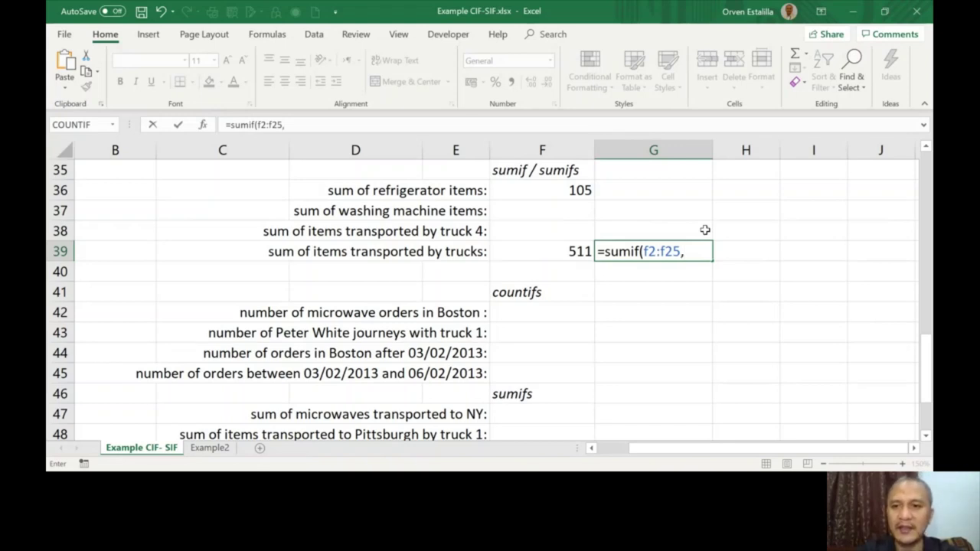
text("t)
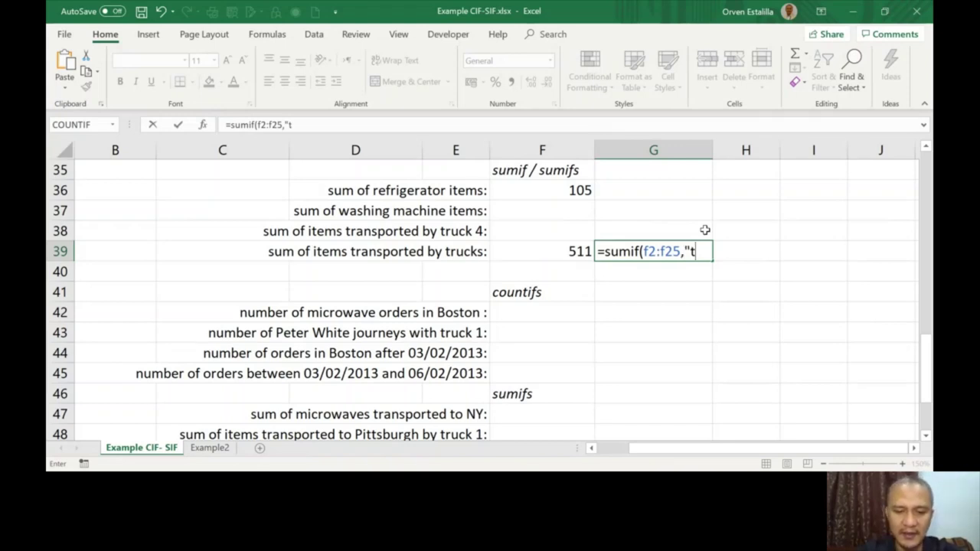
text(ruck",)
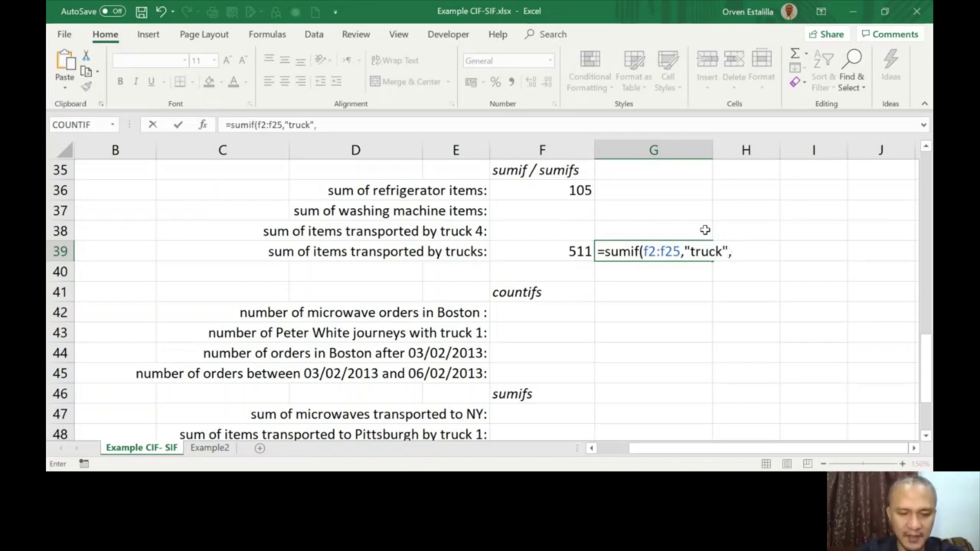
Step: Add E2:E25 as the sum range of the G39 SUMIF formula and close its parenthesis
text(en)
key(BackSpace)
text(2)
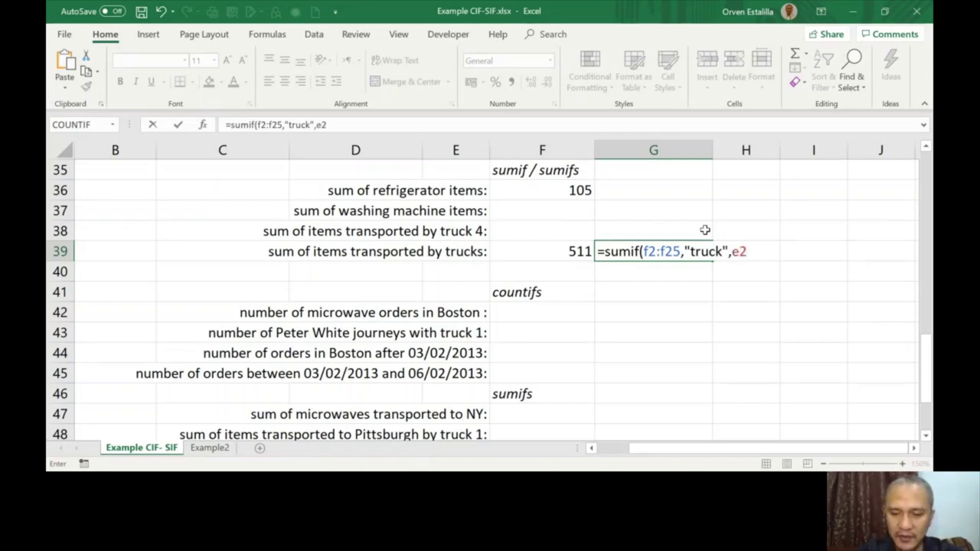
text(:e)
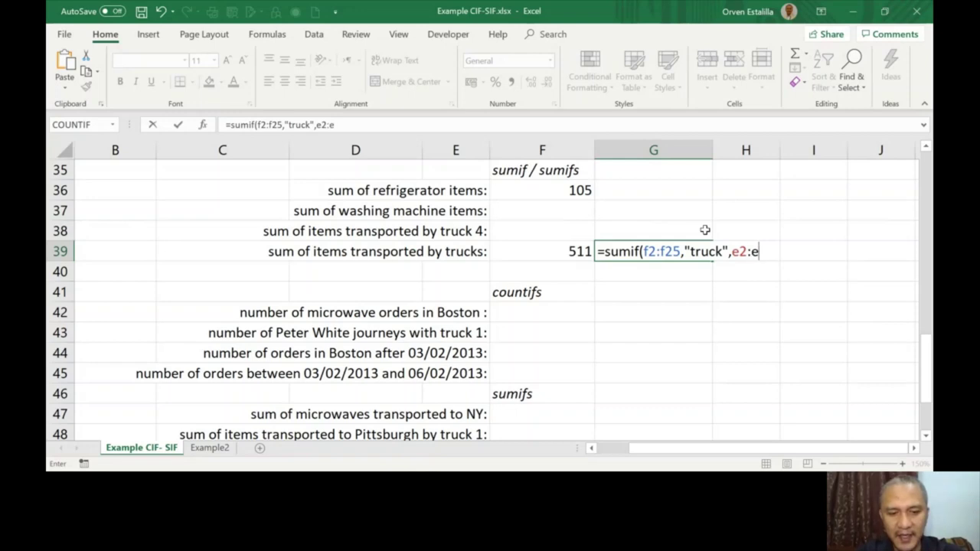
text(25)
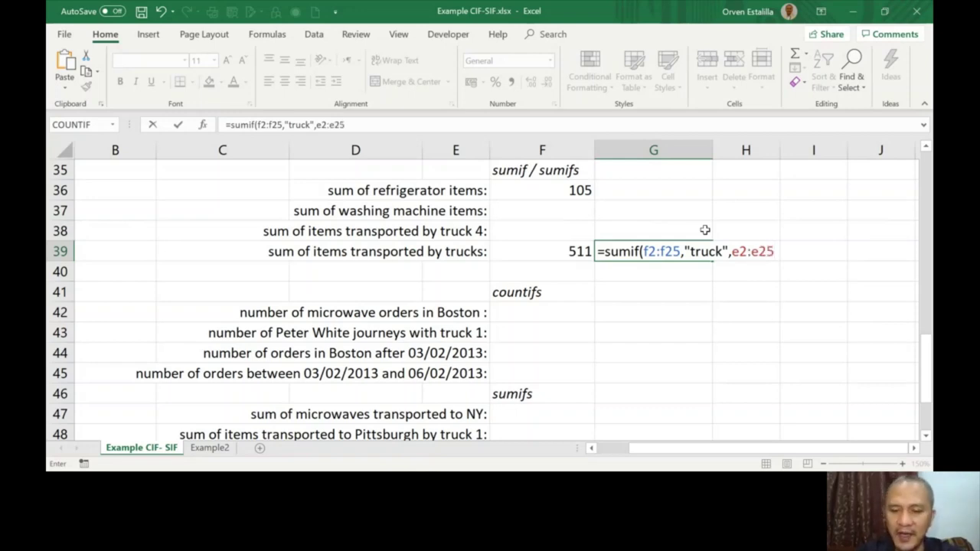
text())
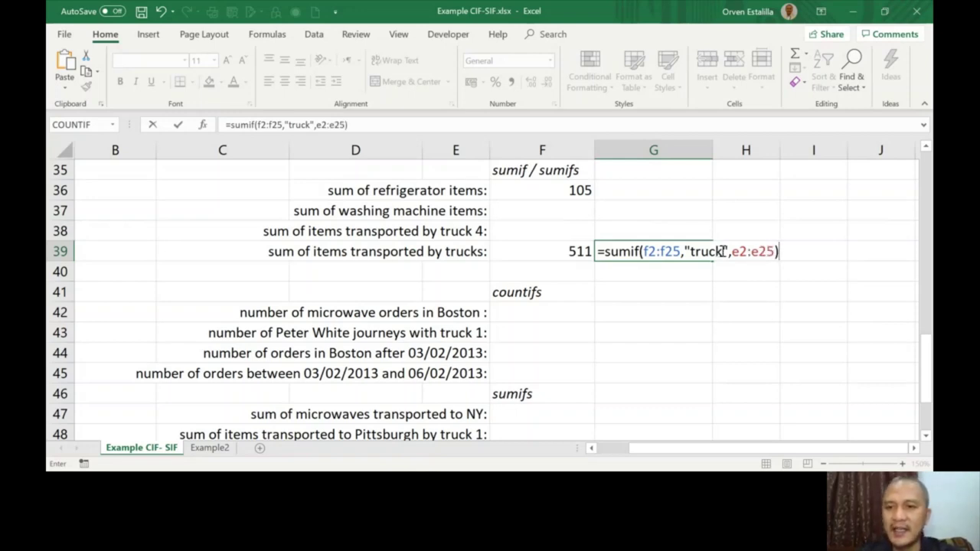
Step: Change the criterion in the G39 formula to the wildcard "truck*" and enter the formula
click(722, 251)
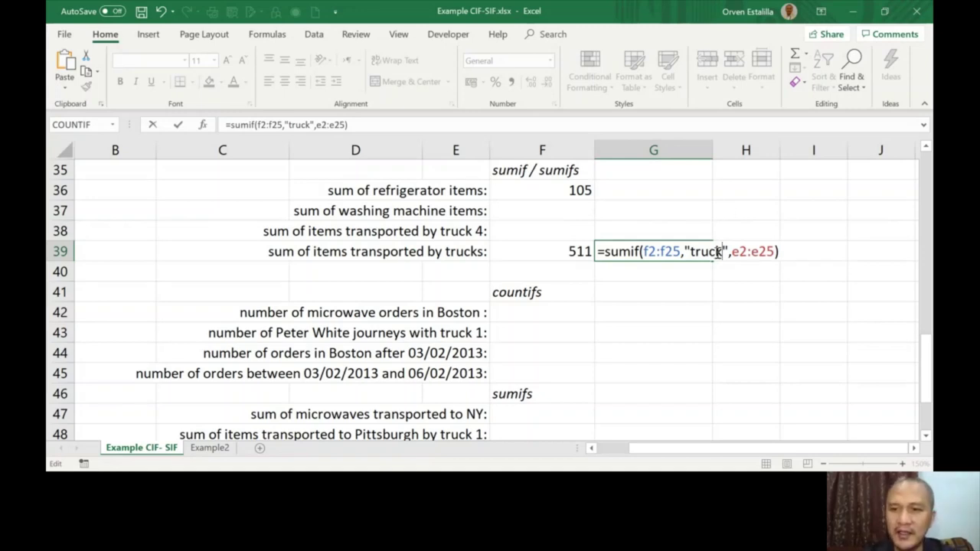
click(724, 251)
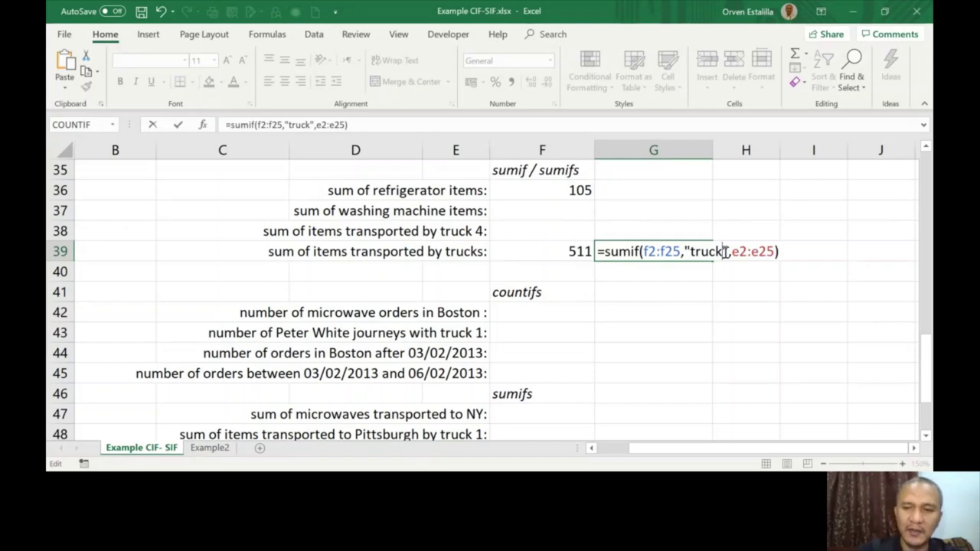
text(*)
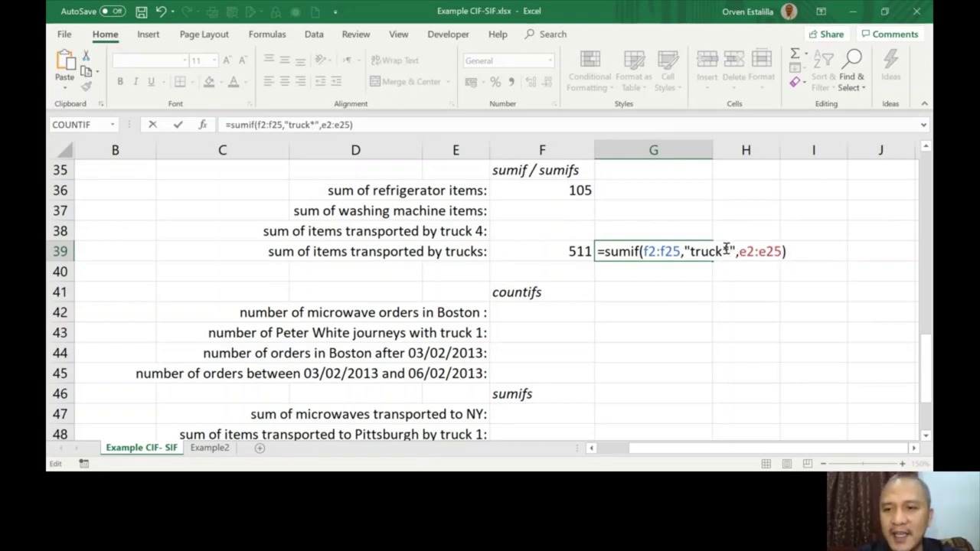
drag(722, 249, 730, 249)
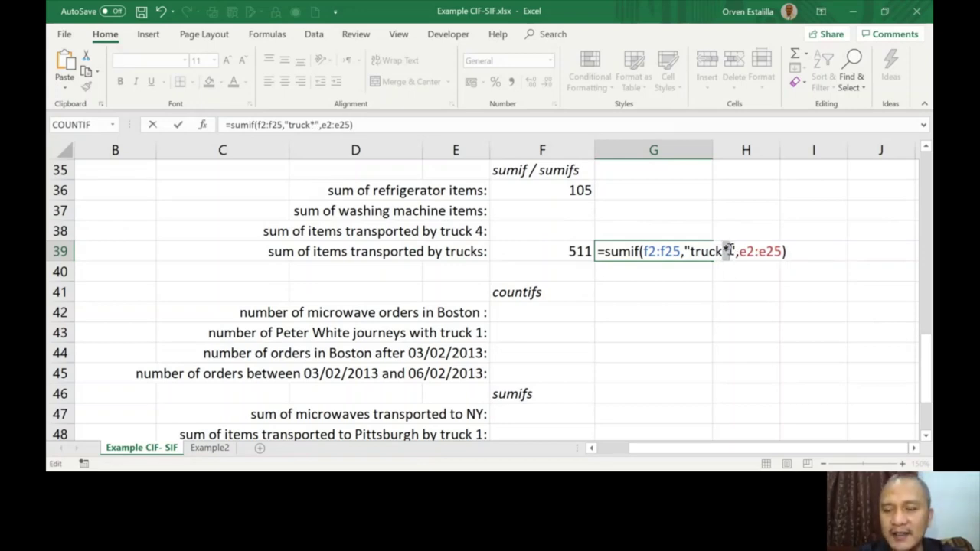
click(805, 250)
key(Return)
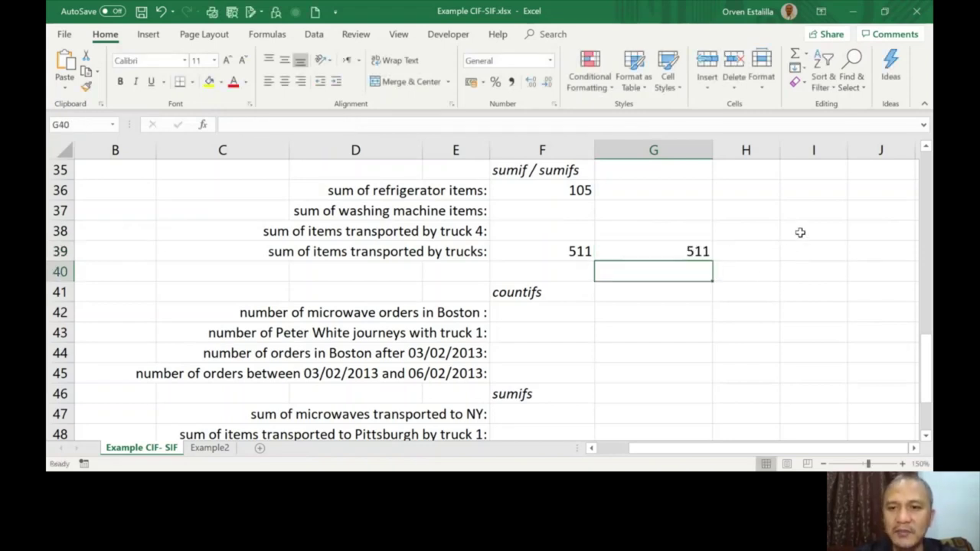
click(671, 250)
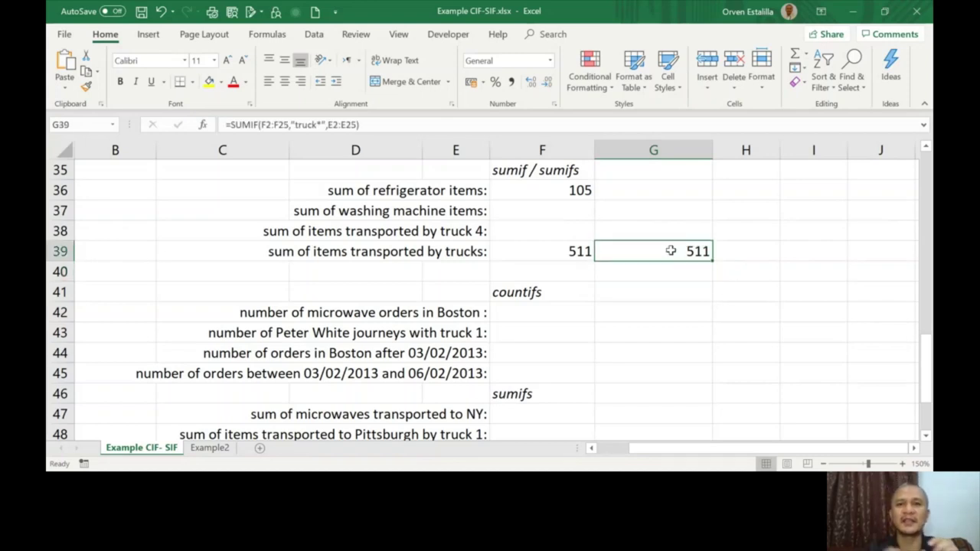